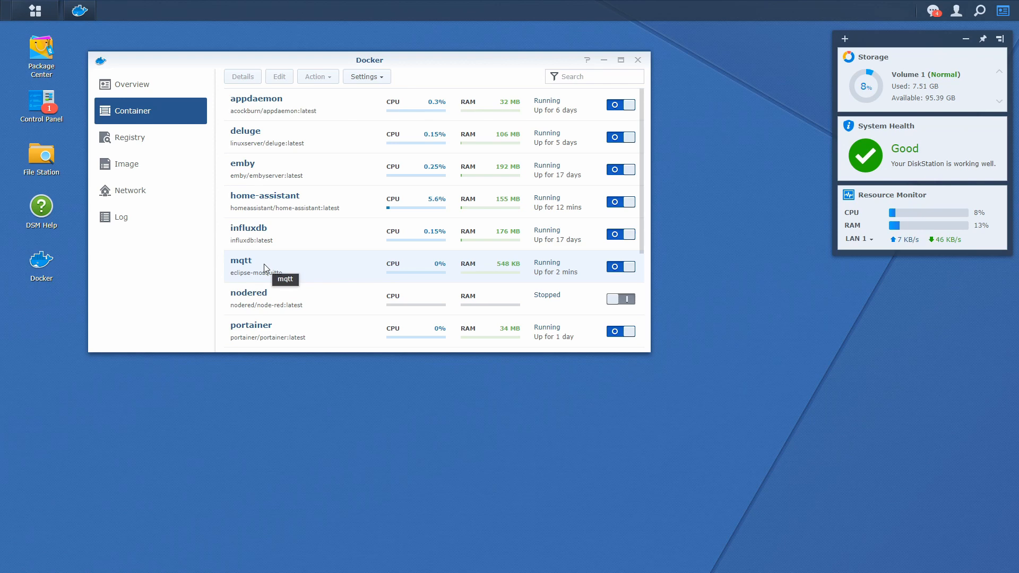
Review the mqtt container's details, then switch the mqtt container off in Docker
double_click(296, 270)
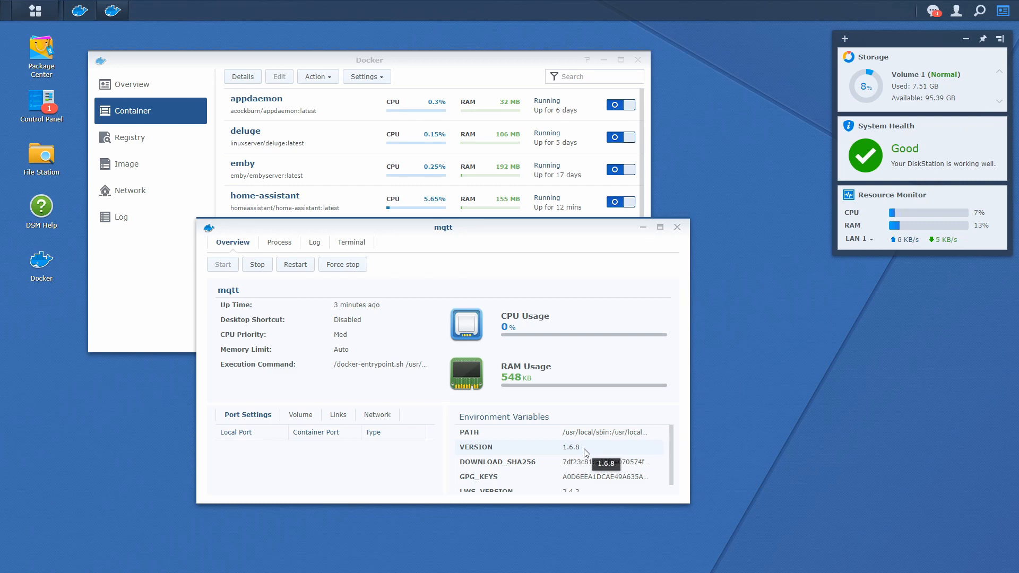
click(677, 228)
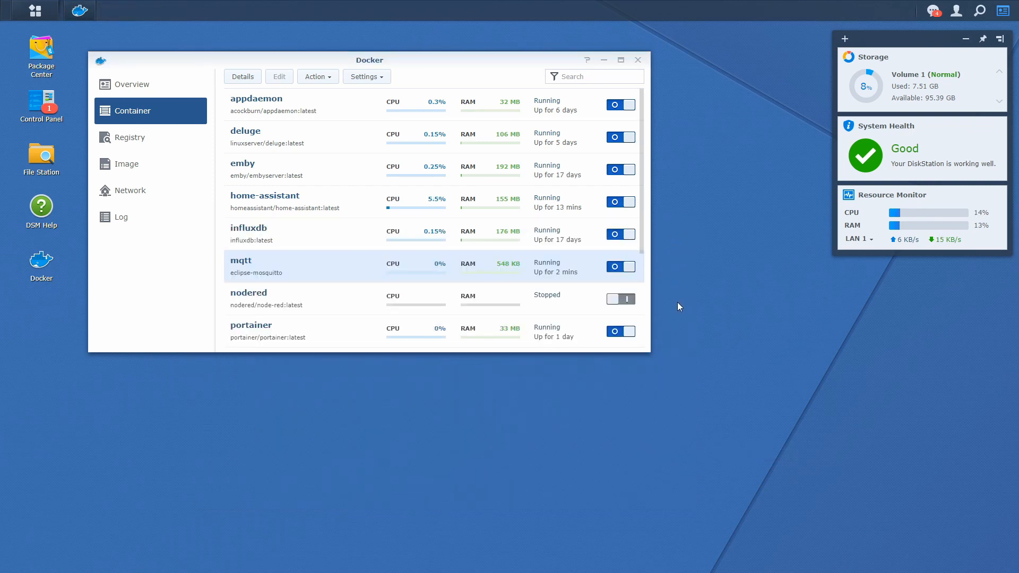
click(617, 268)
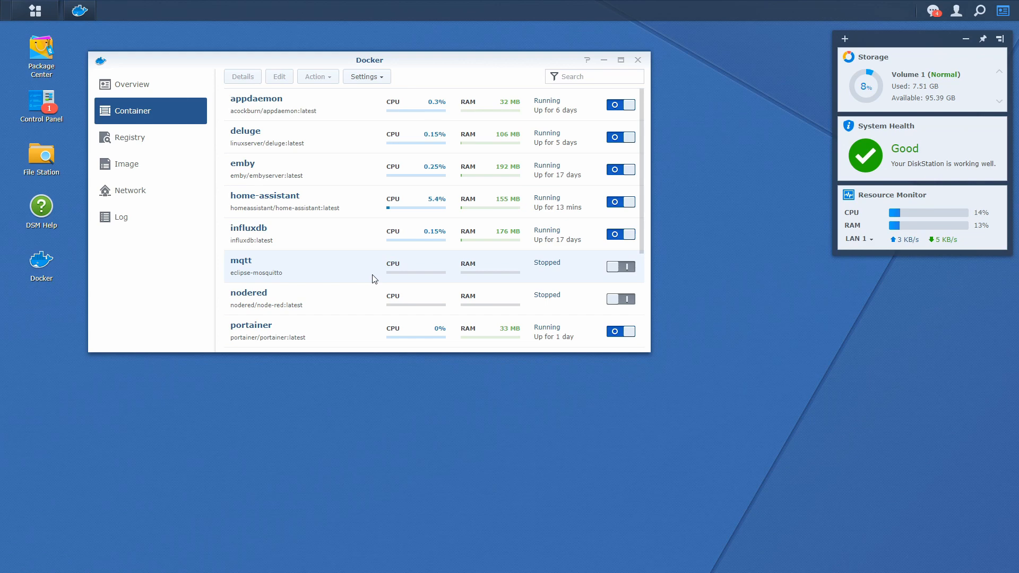
Search Package Center for 'mosquitto', find no match, and return to All Packages
click(35, 46)
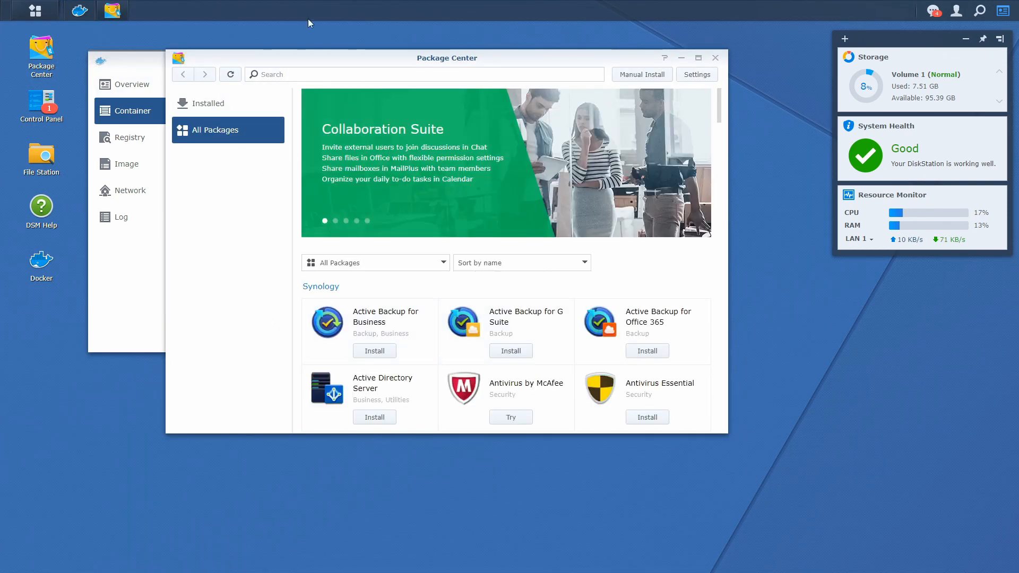
click(308, 79)
text(mosq)
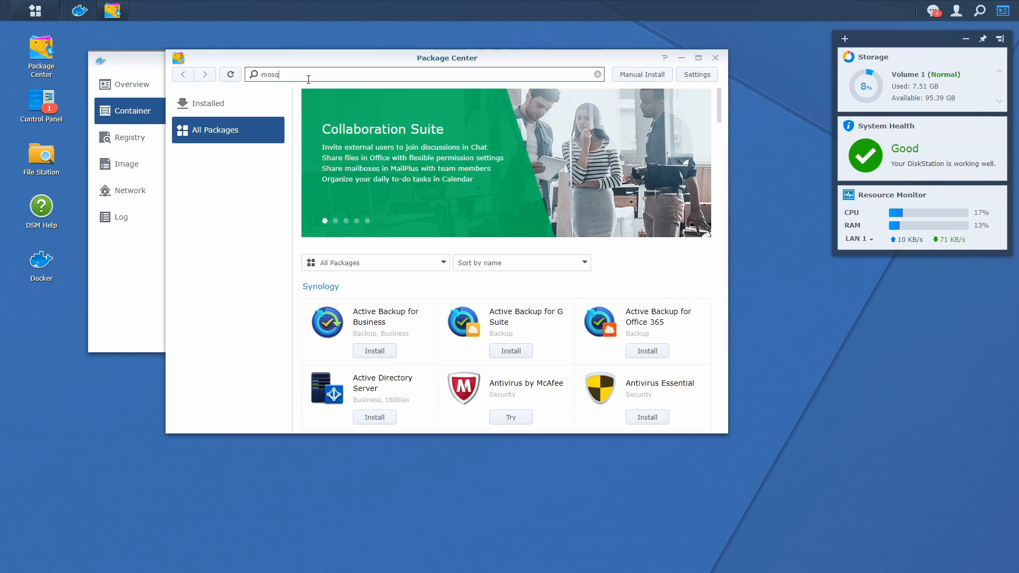
text(uitto)
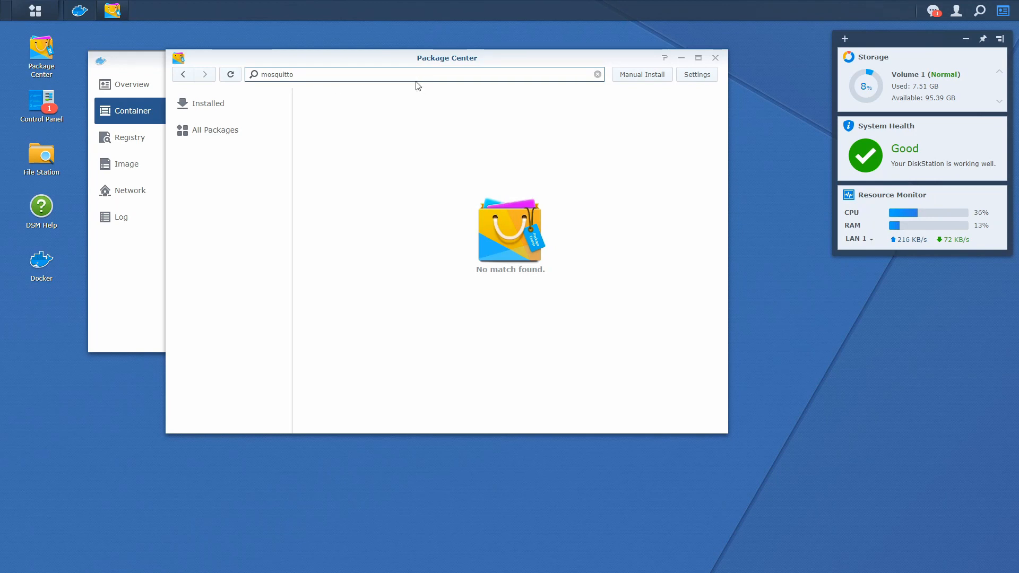
click(598, 74)
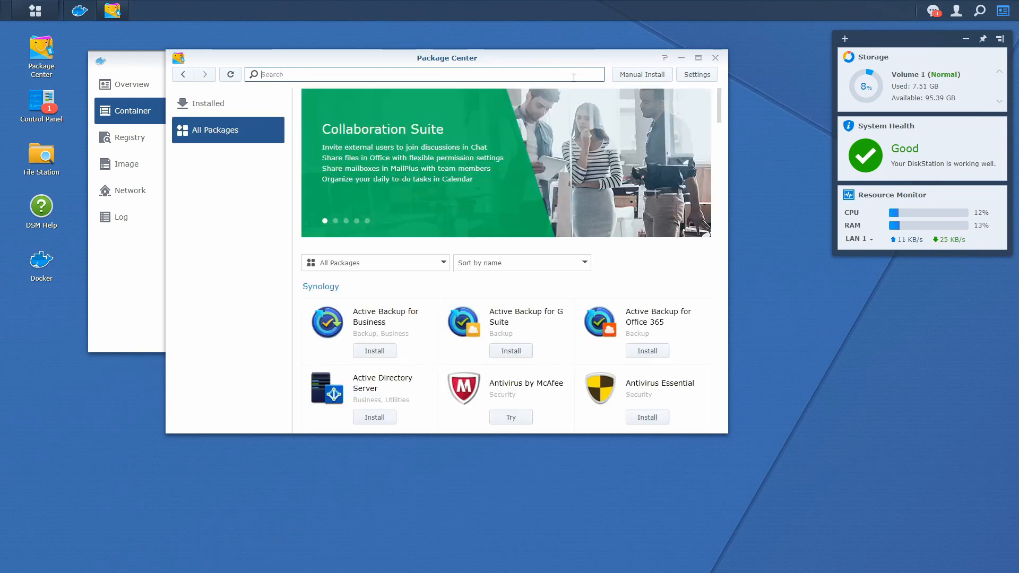
click(703, 76)
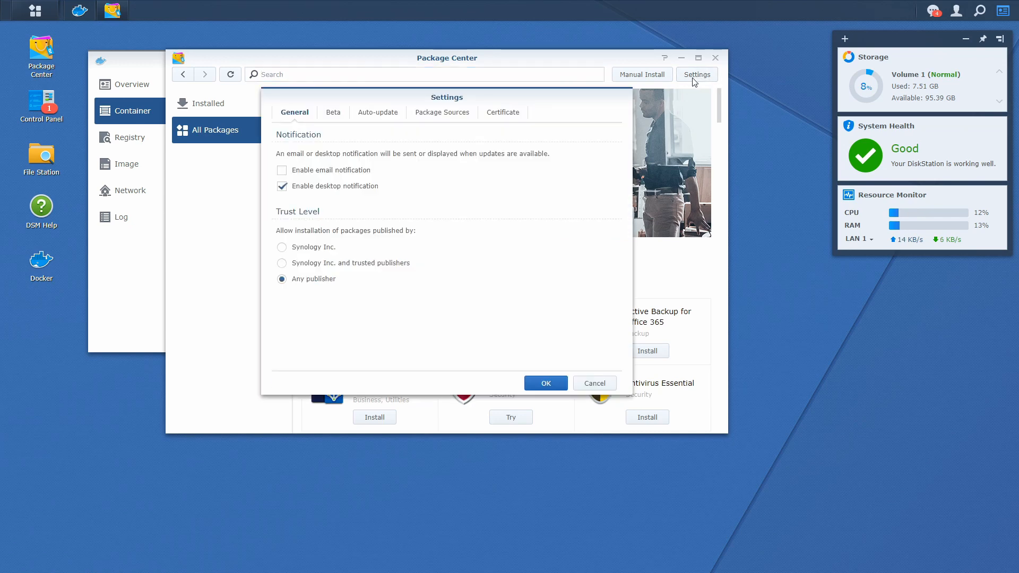
click(431, 121)
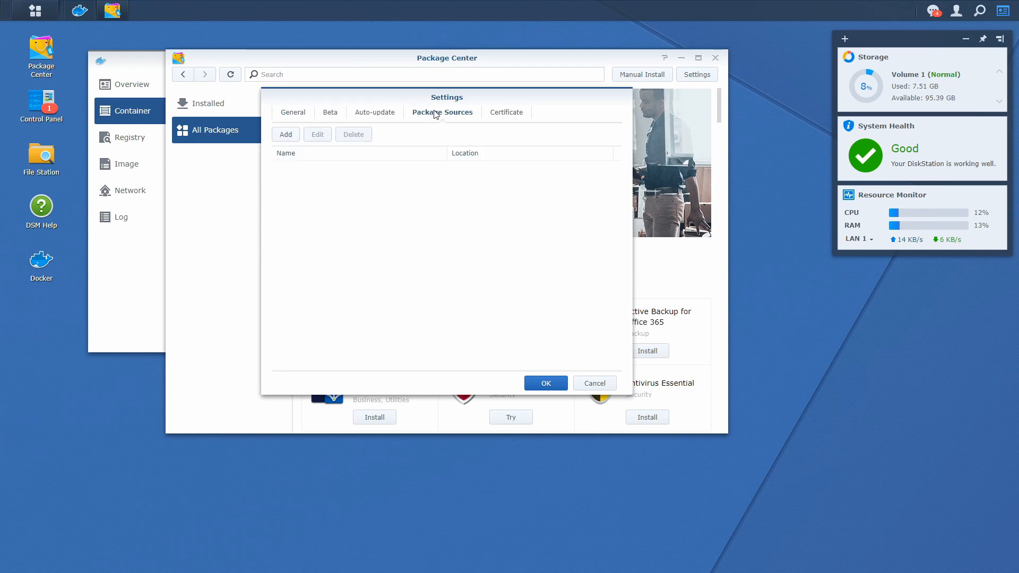
click(290, 142)
click(404, 217)
text(S)
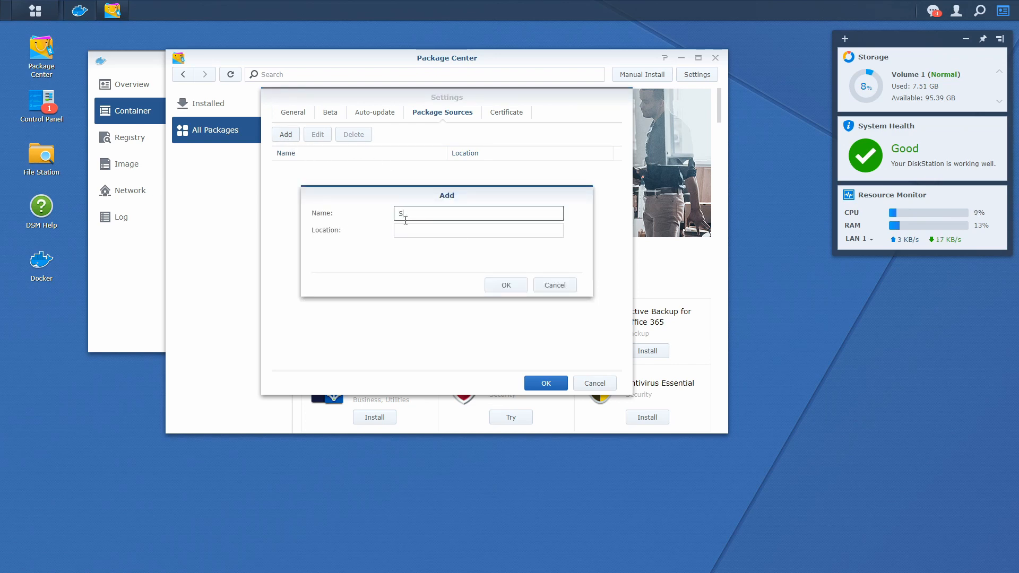
text(ynbo Community)
key(Tab)
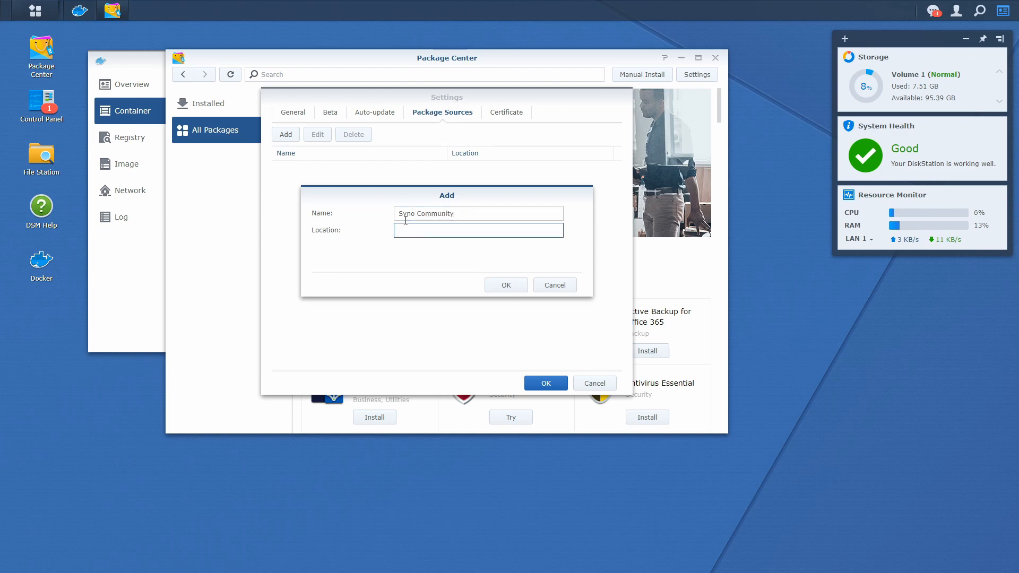
text(http://packages.synocommunity.com)
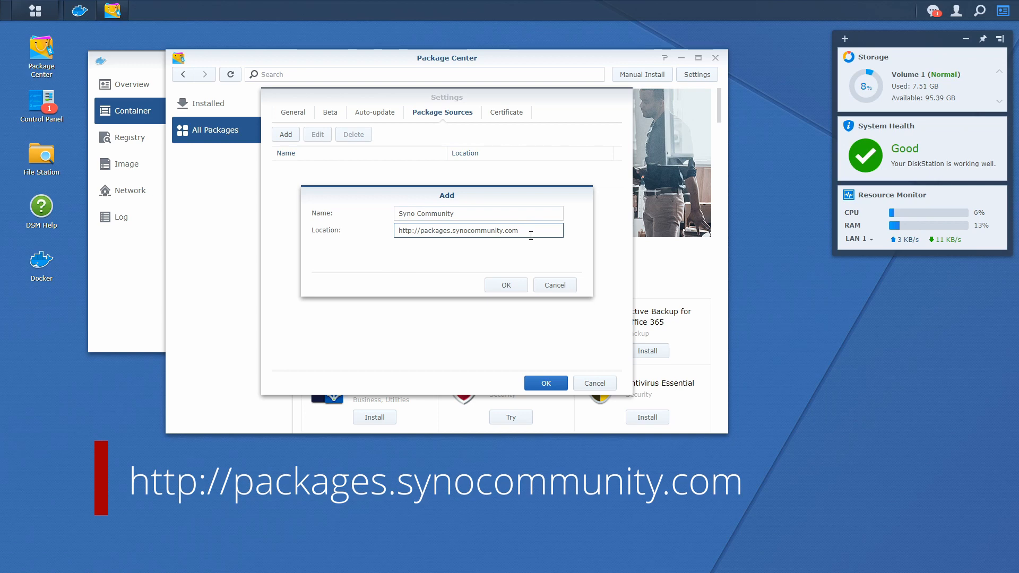
click(521, 286)
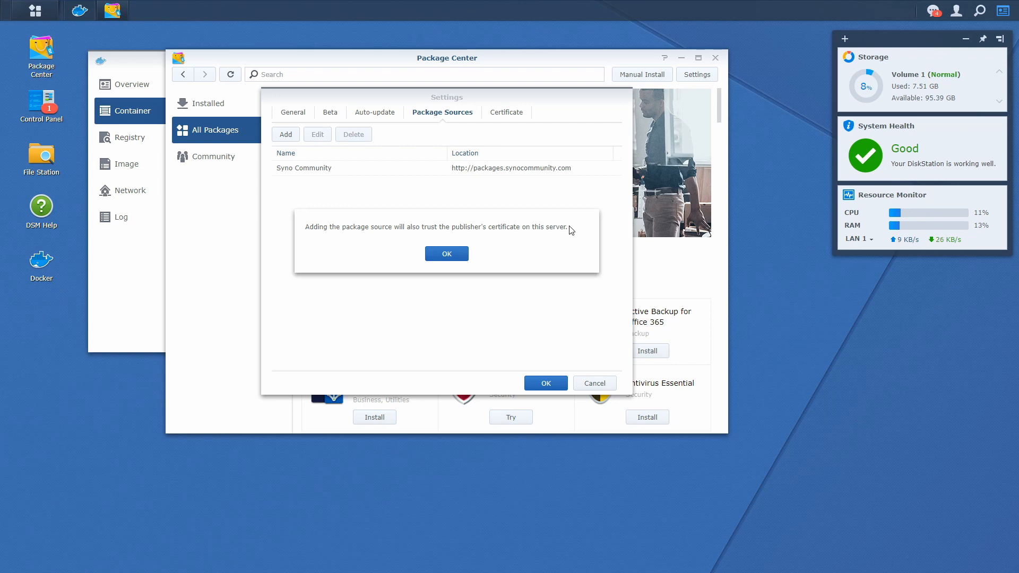
Accept the certificate notice, review trusted certificates, and allow beta package versions
click(450, 255)
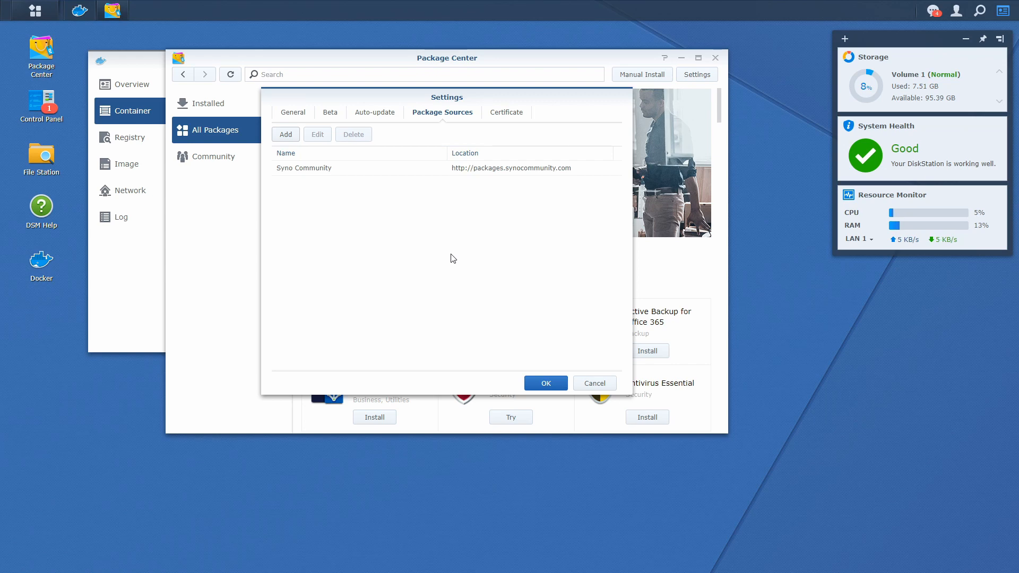
click(508, 113)
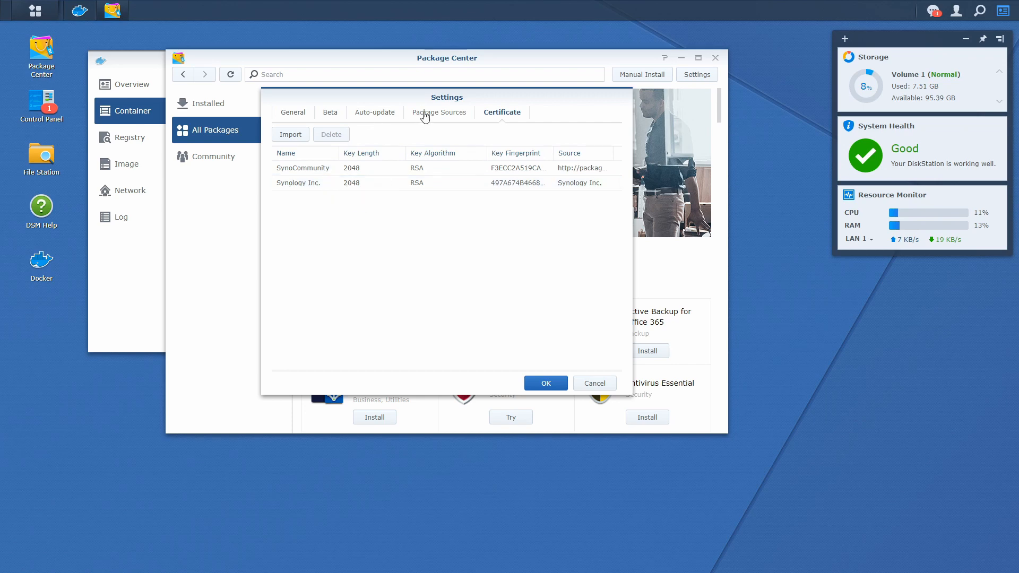
click(328, 111)
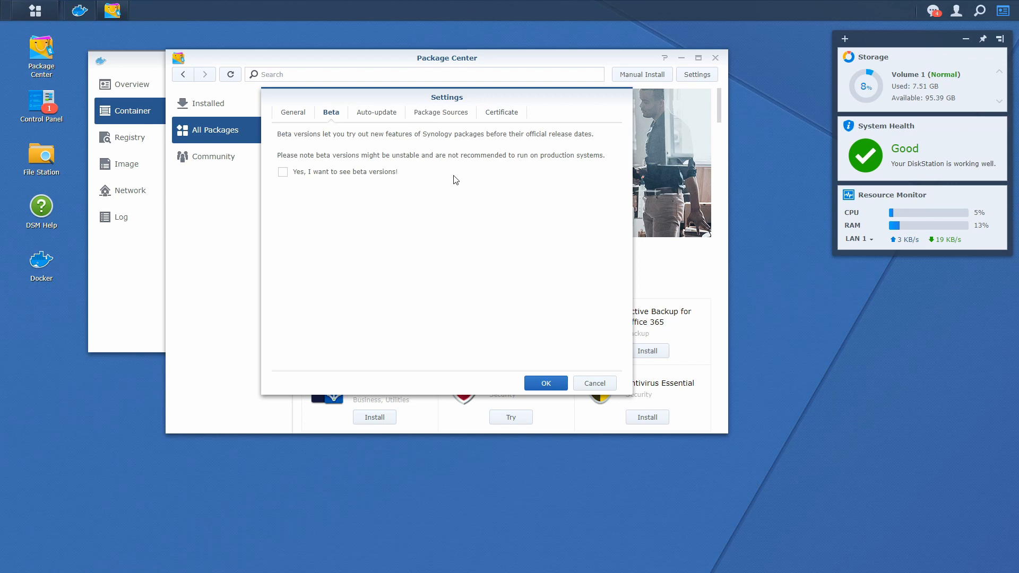
click(283, 173)
Apply the settings, then select Mosquitto's full version number in the SynoCommunity package list
click(547, 383)
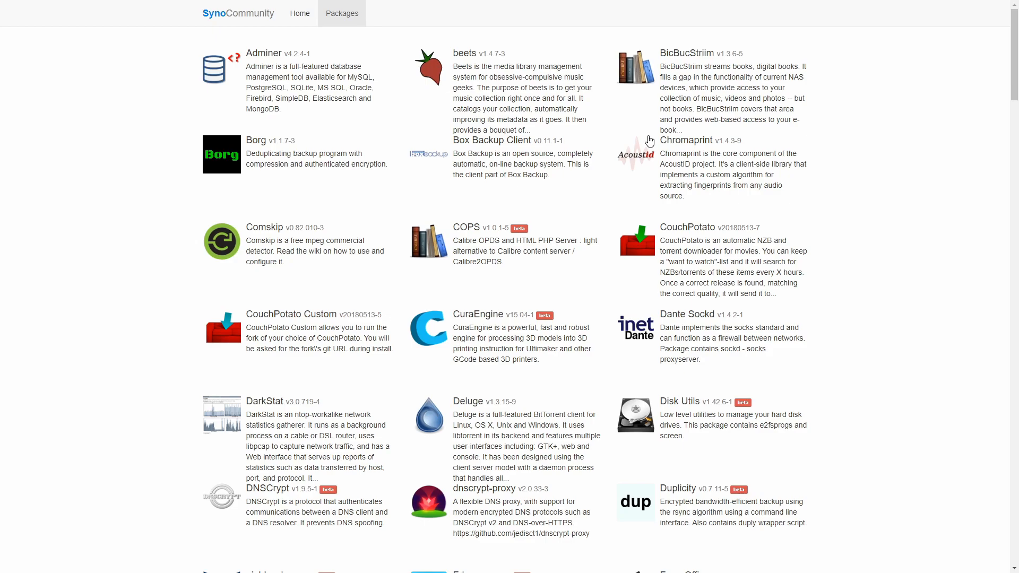
scroll(497, 327, down, 13)
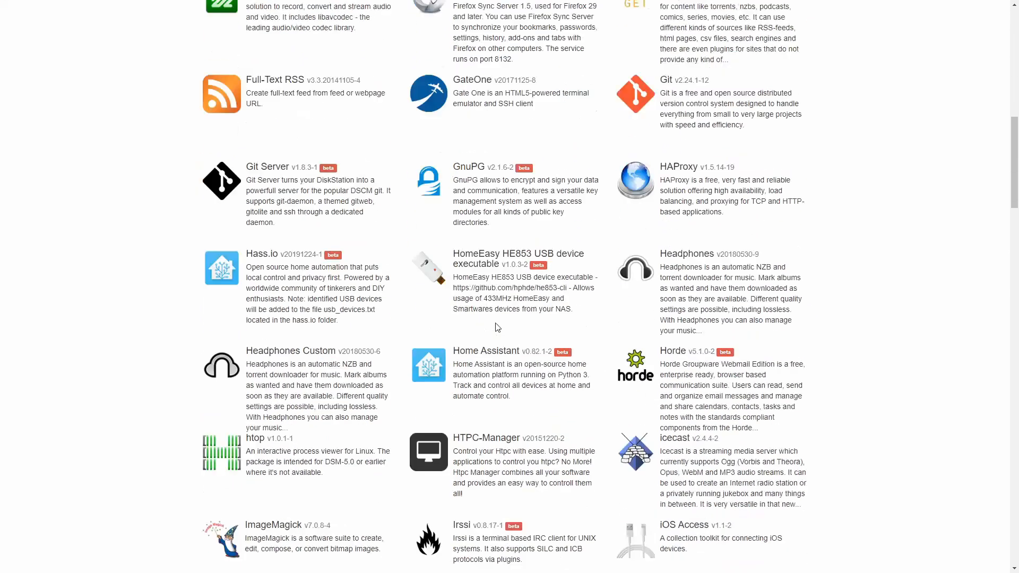
scroll(498, 327, down, 10)
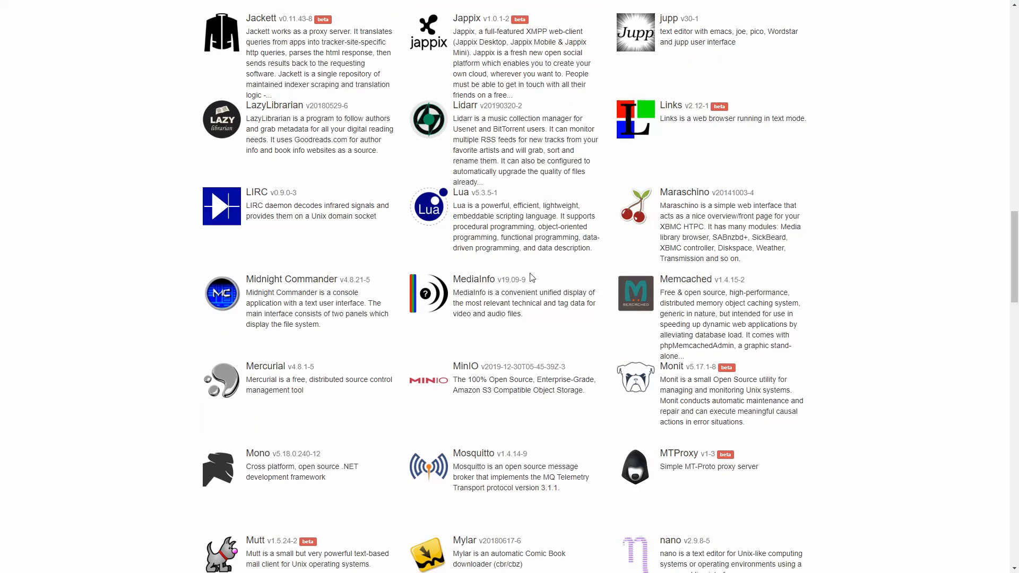
scroll(496, 334, down, 2)
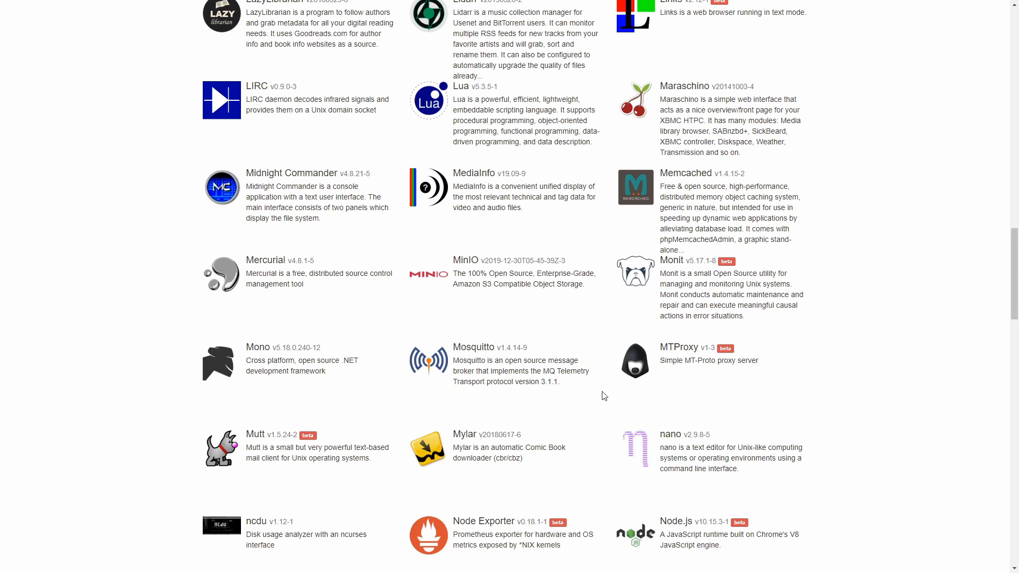
drag(498, 347, 536, 355)
click(535, 351)
drag(534, 351, 503, 353)
Find Sonarr ('sonar') and then Radarr ('rada') on the page, and close the find bar
scroll(529, 361, down, 9)
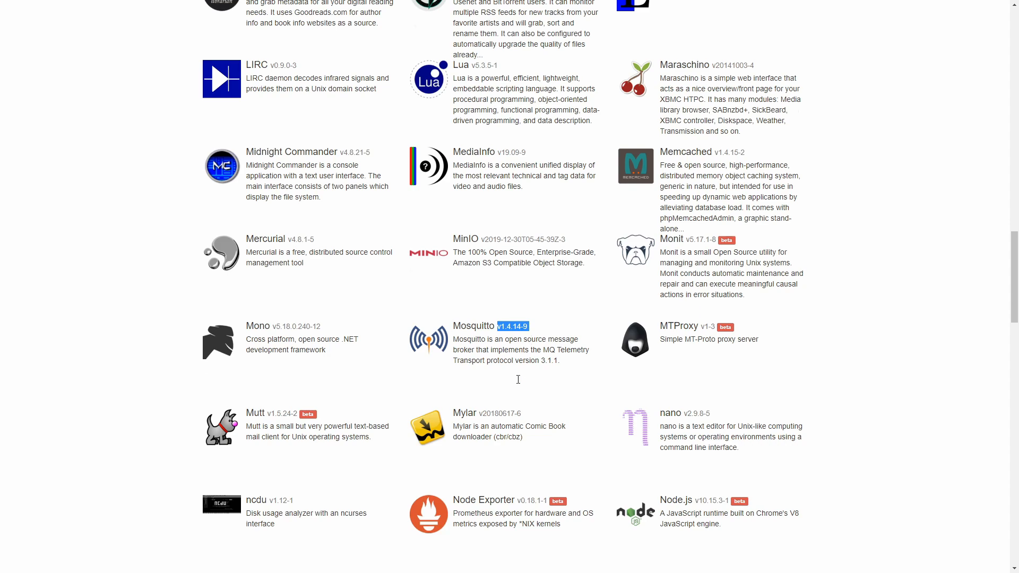
scroll(515, 296, down, 9)
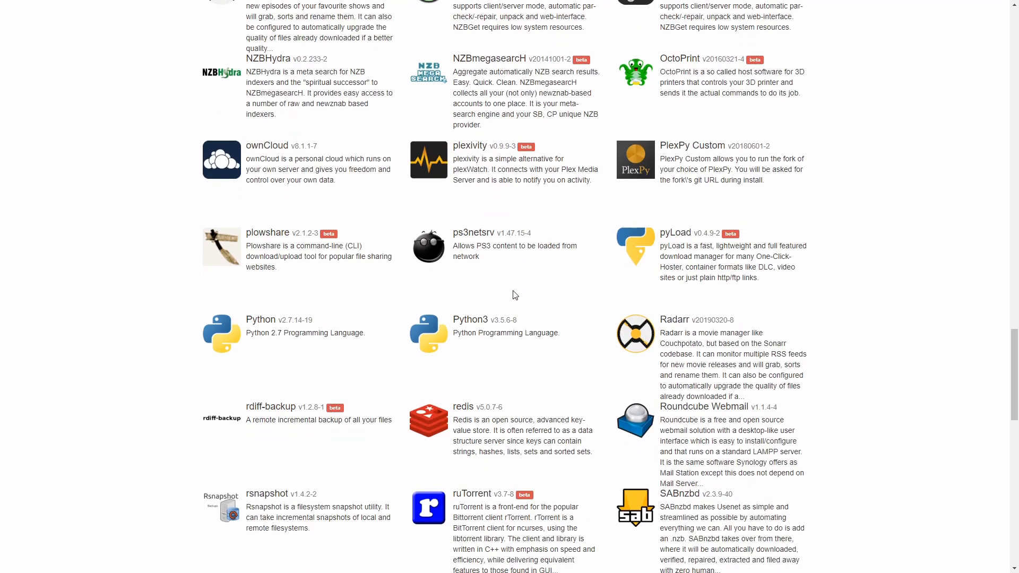
scroll(504, 289, down, 11)
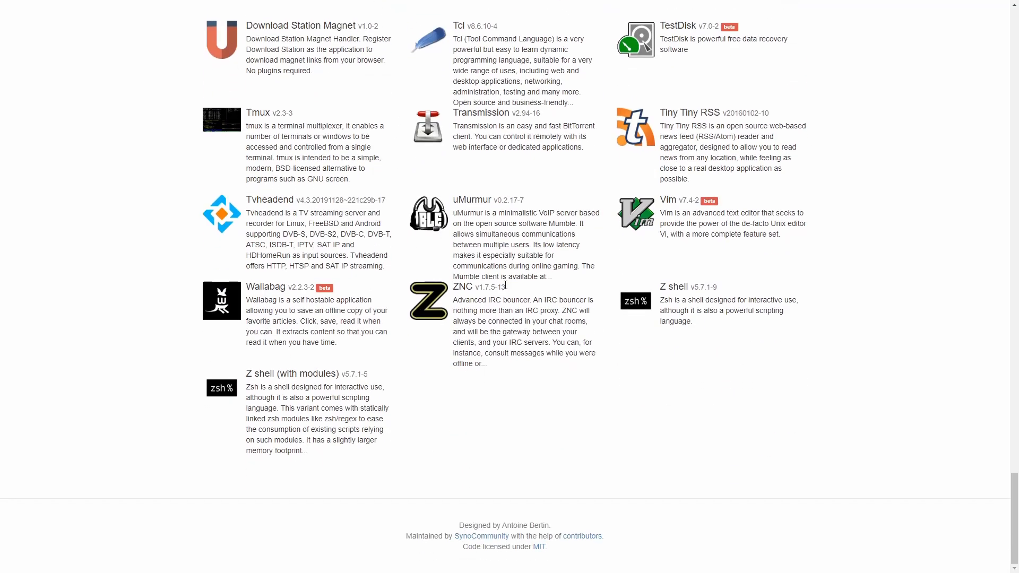
key(ctrl+f)
text(s)
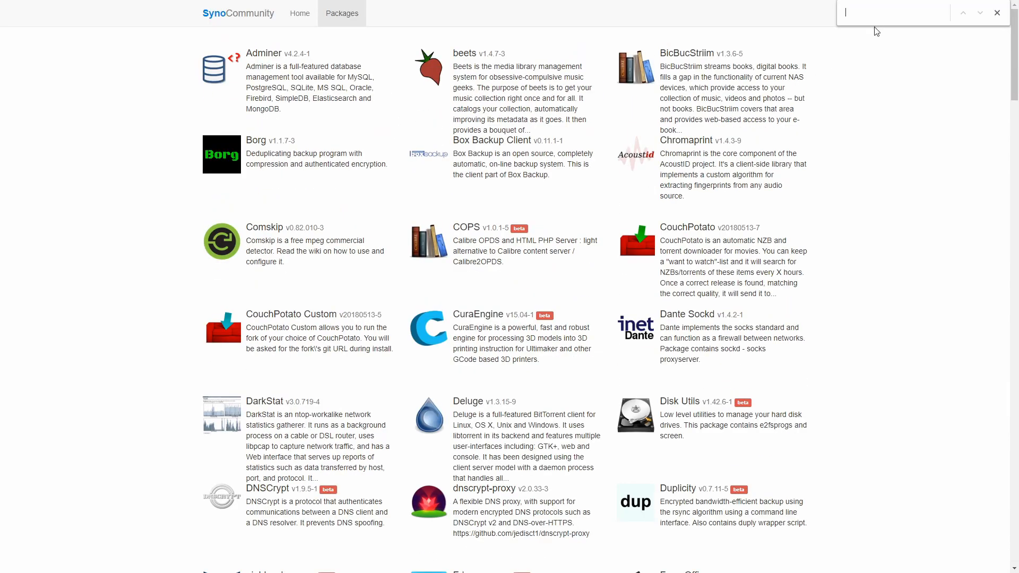
text(onar)
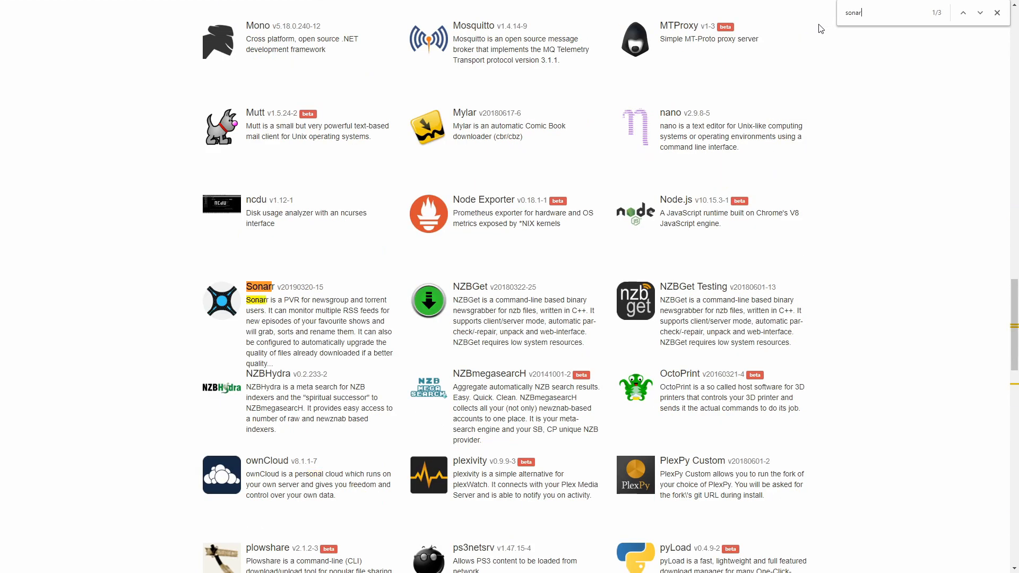
key(ctrl+a)
text(rada)
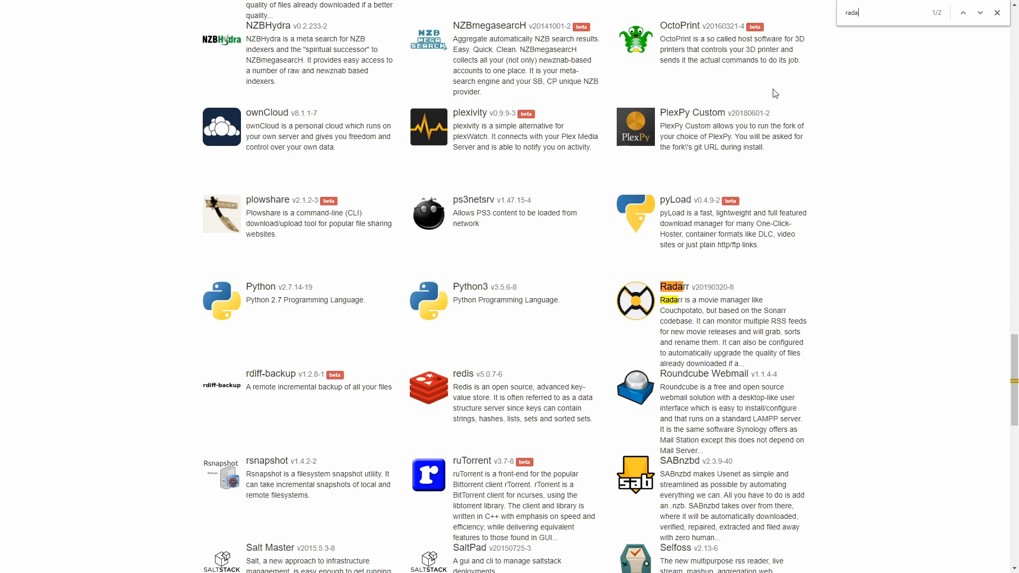
click(992, 12)
key(alt+Tab)
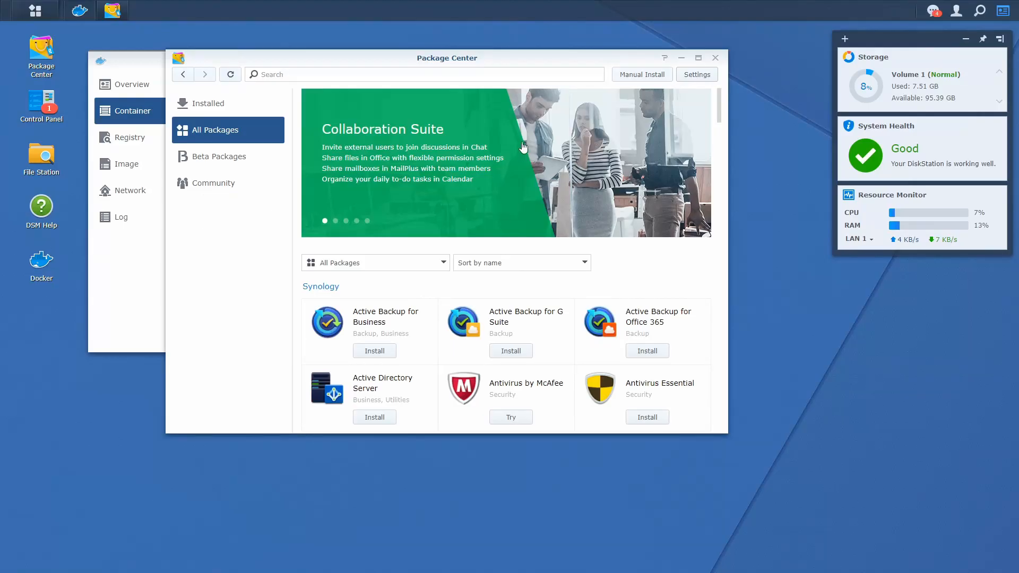
Install Mosquitto 1.4.14-9 from the Community packages and start it running
click(220, 190)
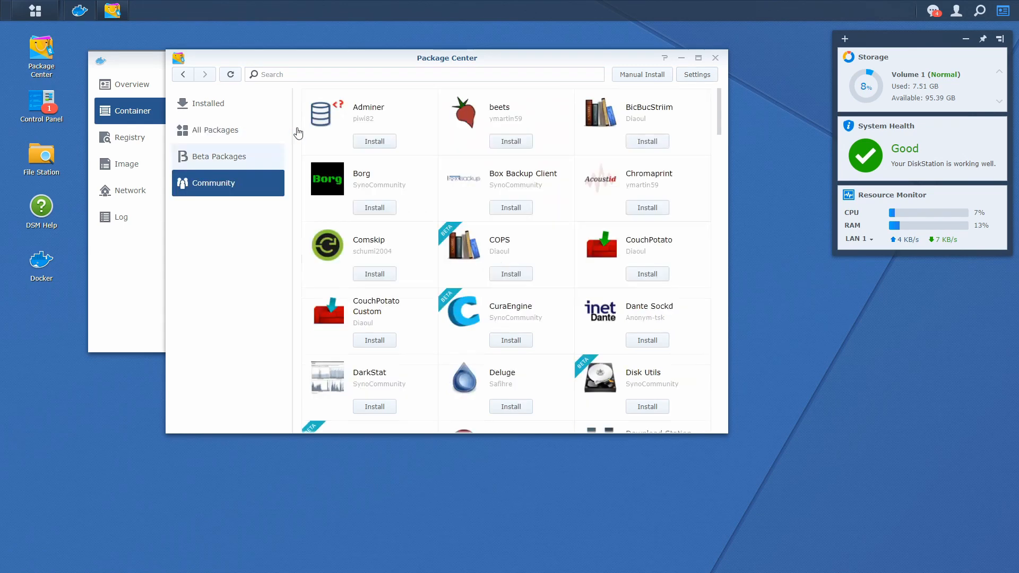
click(439, 71)
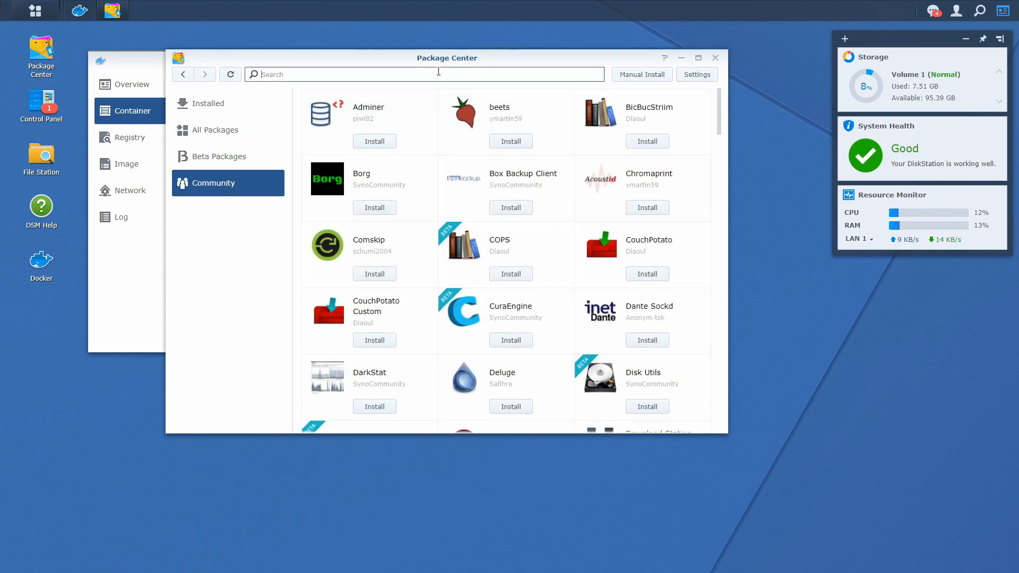
text(mosquittp)
key(Return)
click(384, 147)
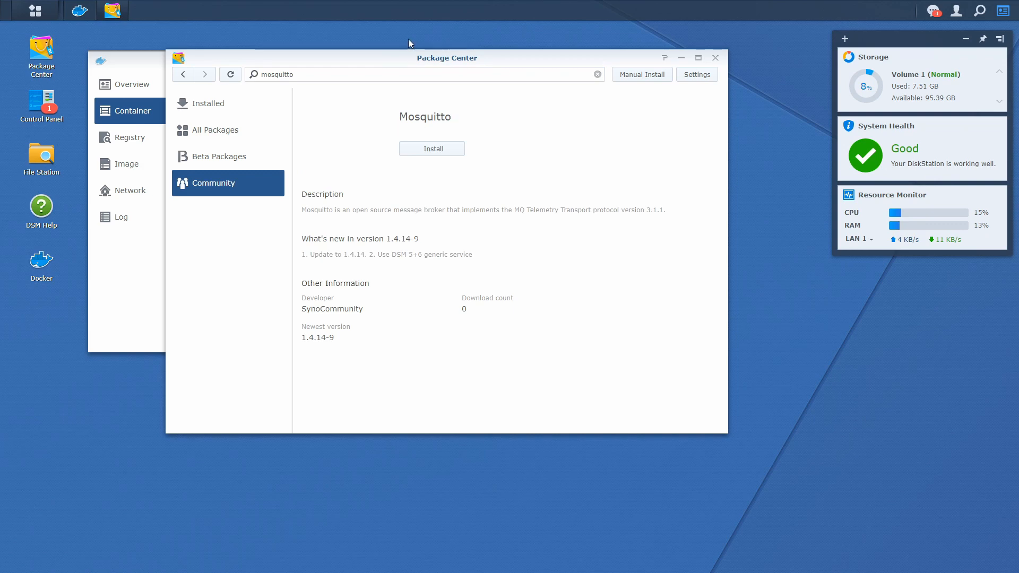
click(429, 154)
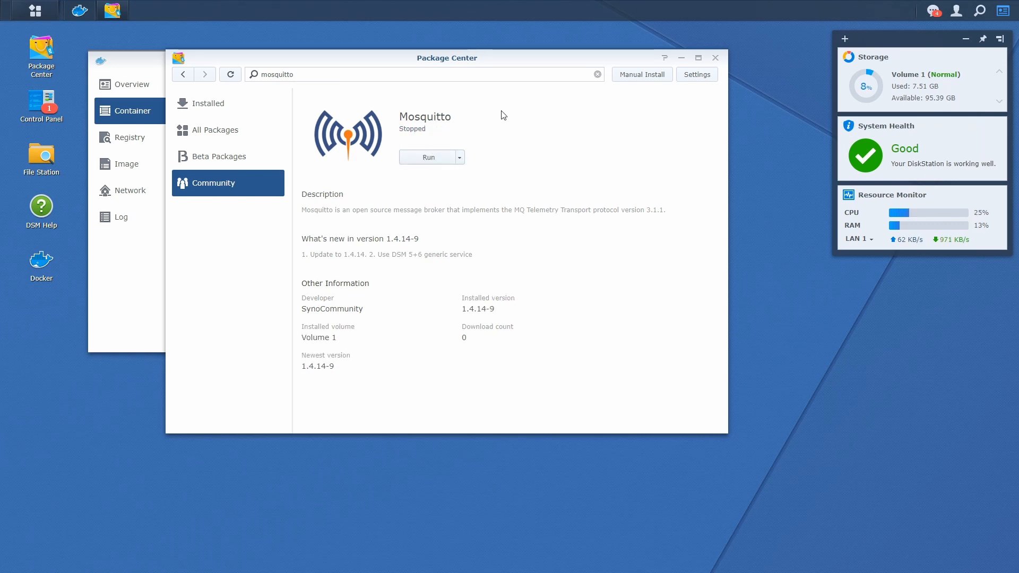
click(436, 158)
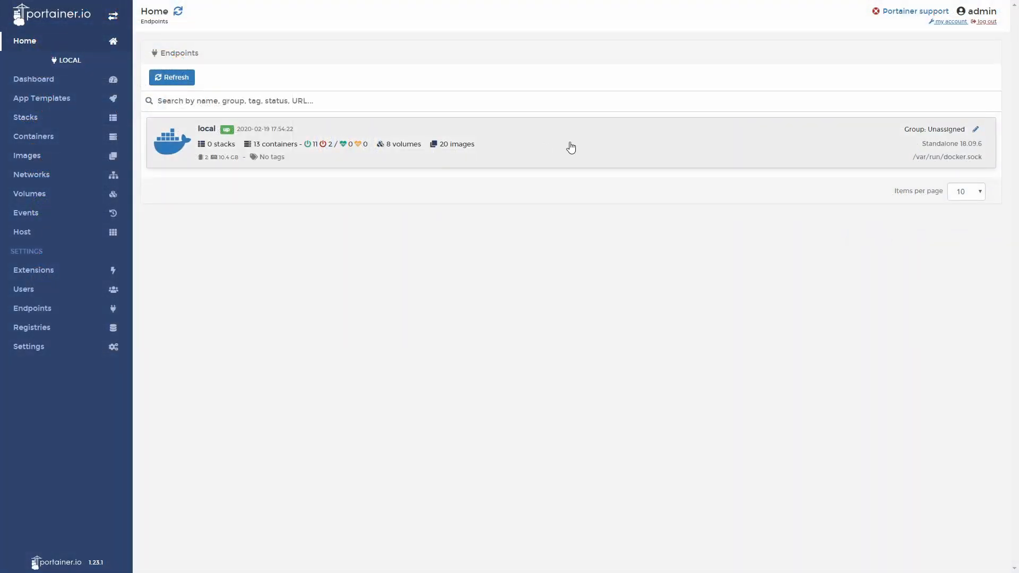
View Zigbee2MQTT's log with auto-refresh off, then open the home-assistant container's log
click(571, 147)
click(75, 144)
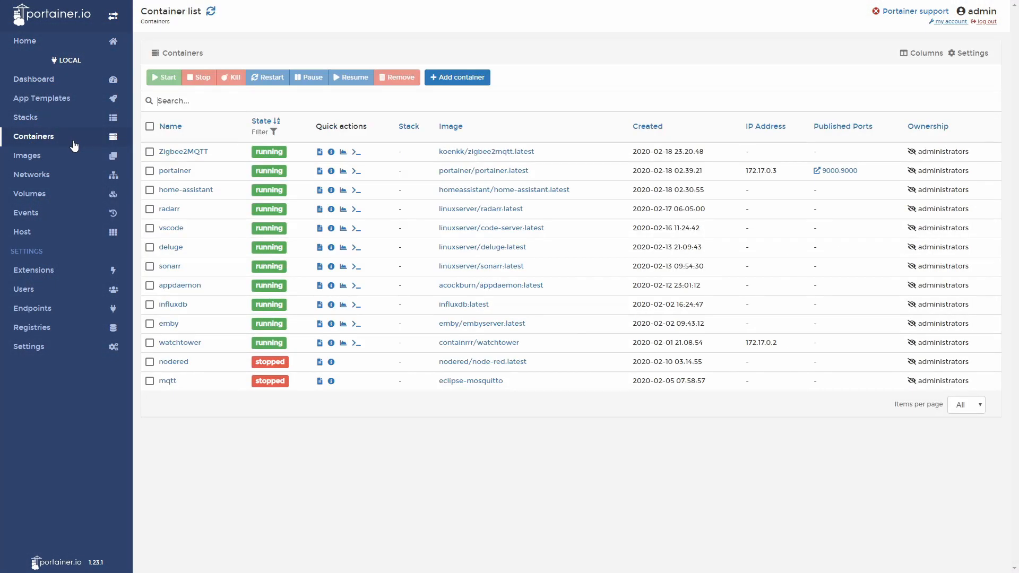
click(320, 153)
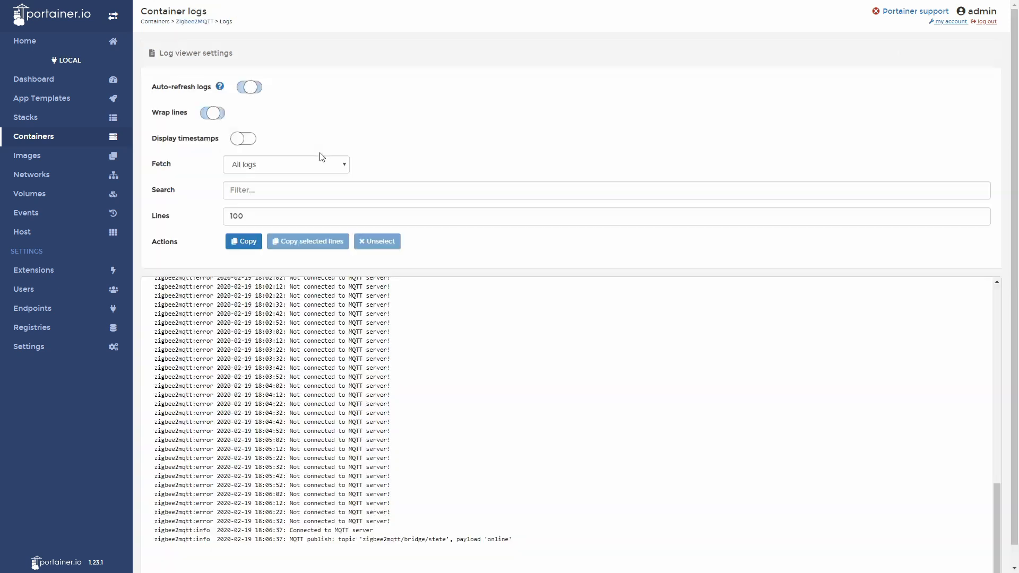
scroll(372, 379, down, 1)
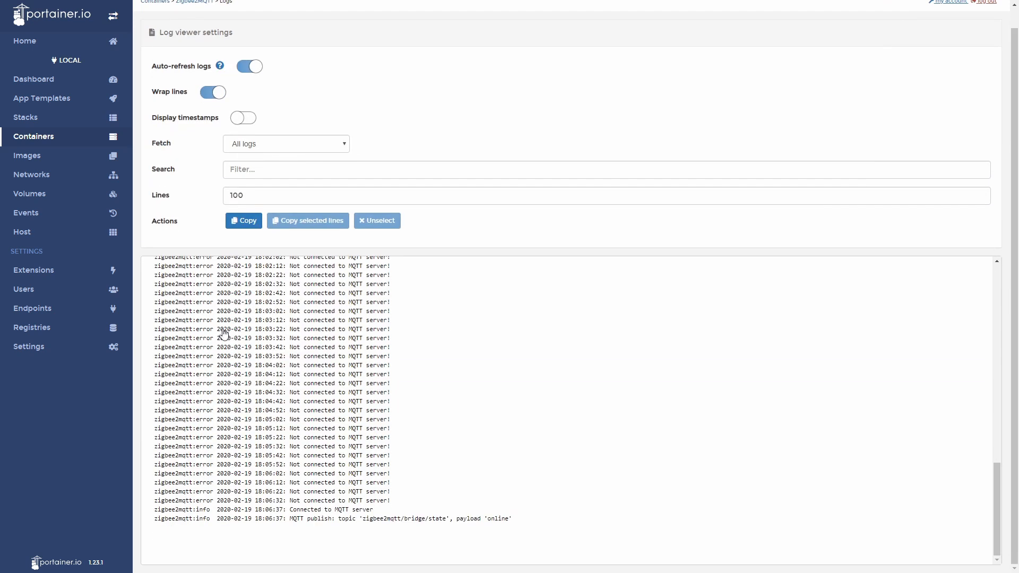
click(249, 68)
click(59, 137)
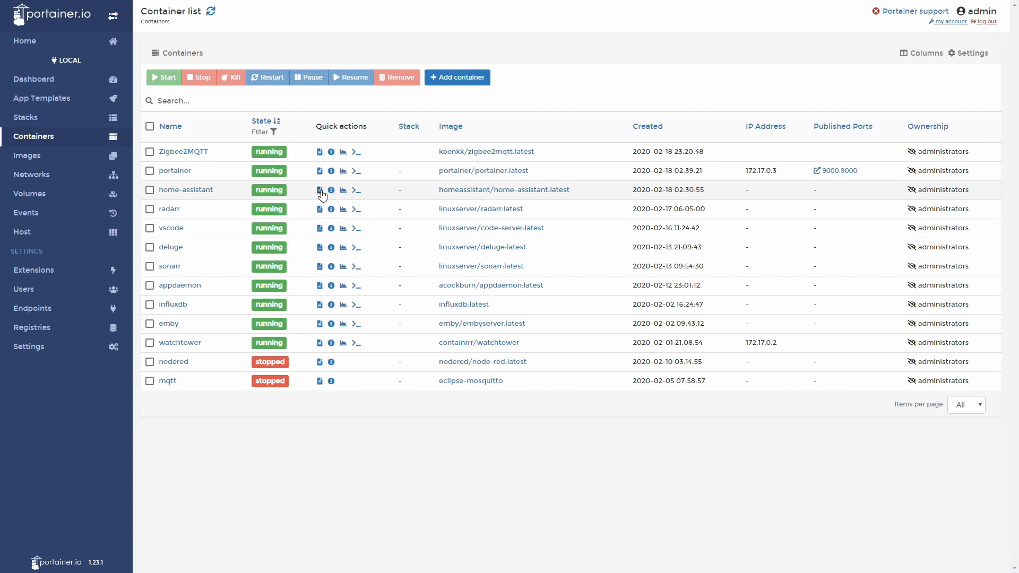
click(320, 191)
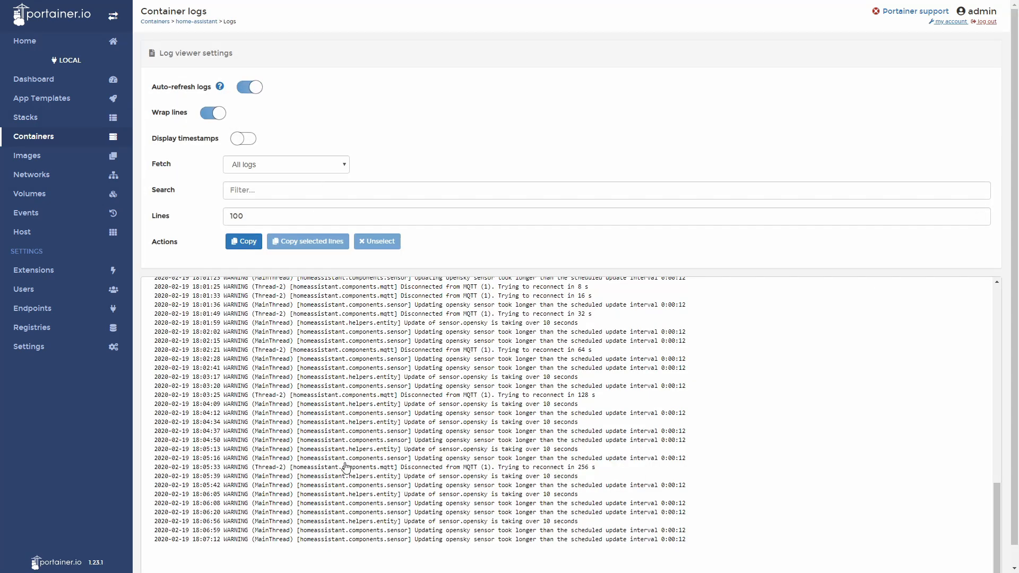
Select the 'Disconnected from MQTT' lines in the home-assistant log as selected lines
drag(345, 461, 616, 477)
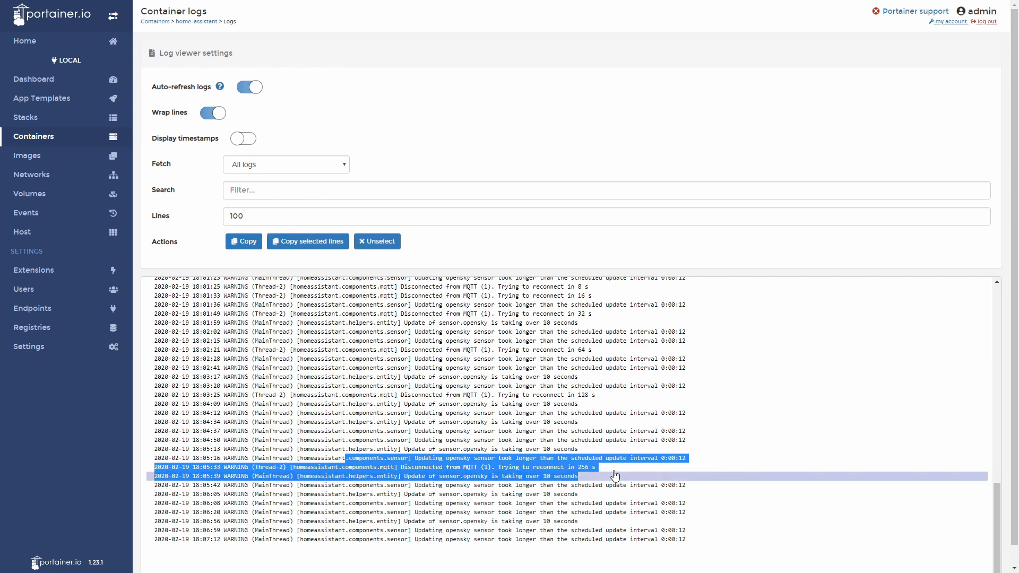
click(610, 469)
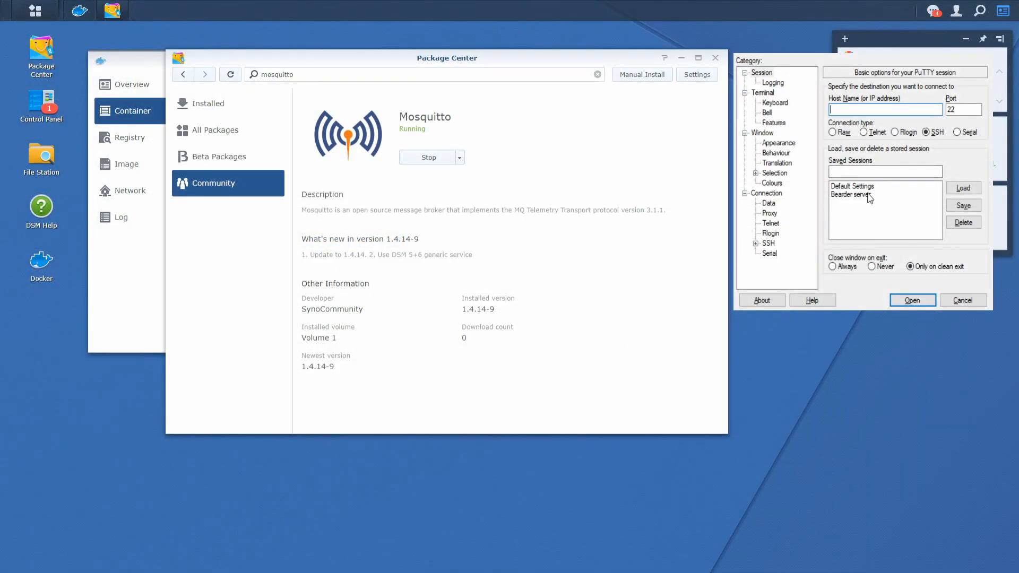
Log in to the NAS through the saved PuTTY SSH session with the user name and password
double_click(870, 198)
text(B)
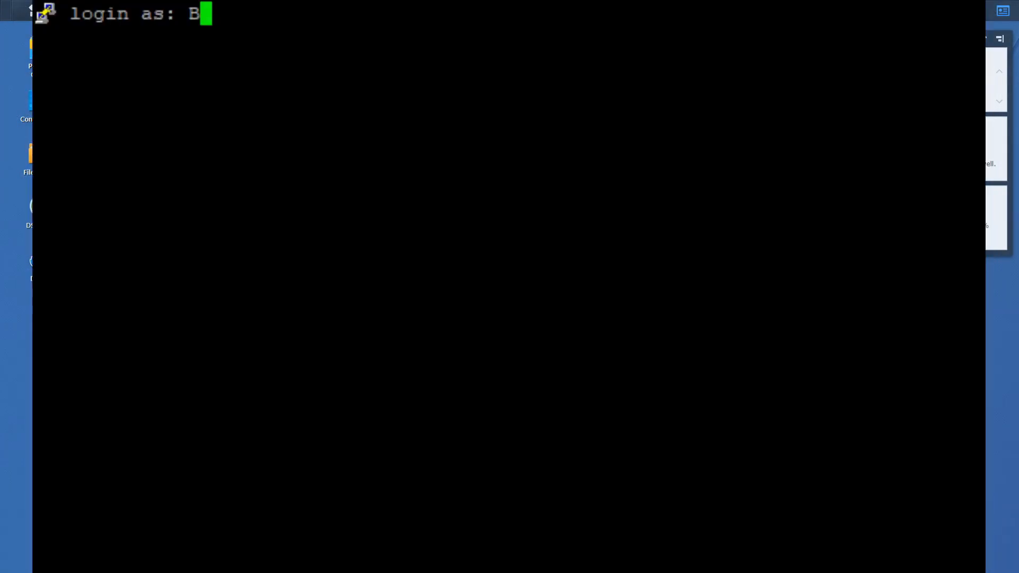
text(eardedTinker)
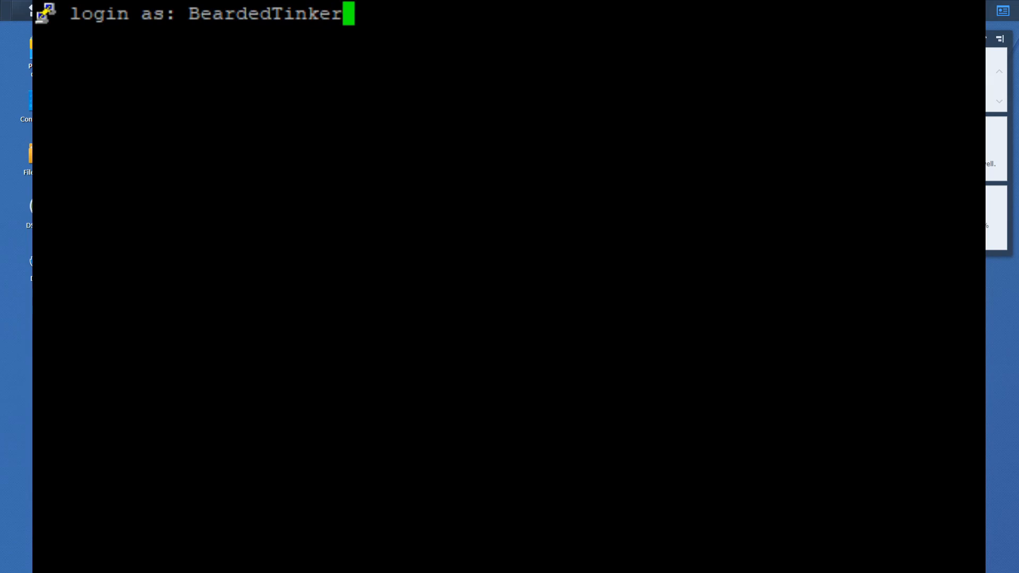
key(Return)
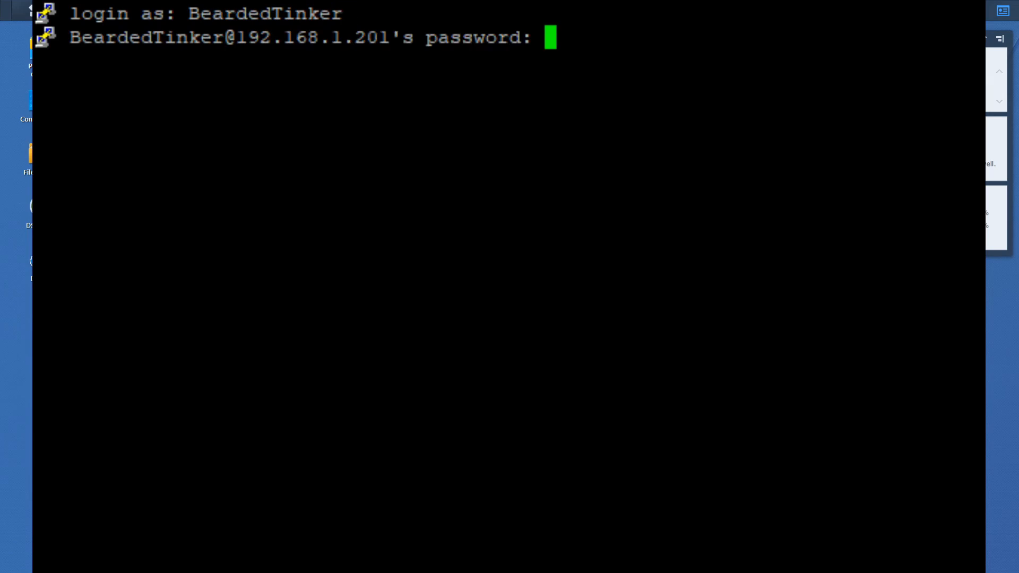
key(Return)
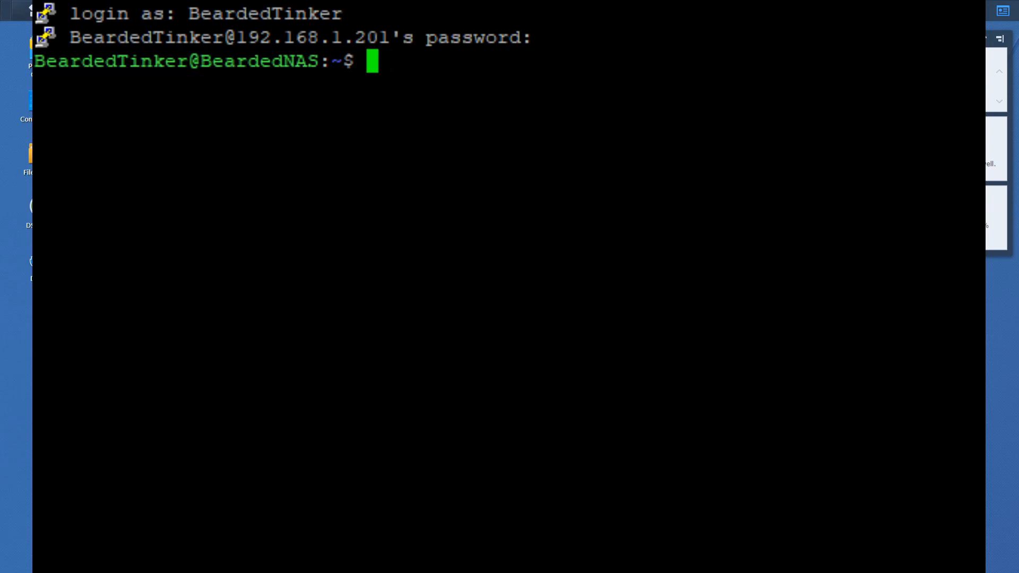
Change into /volume1/docker/mqtt and list its contents with ls and ls -la
text(cd /volume1/dopc)
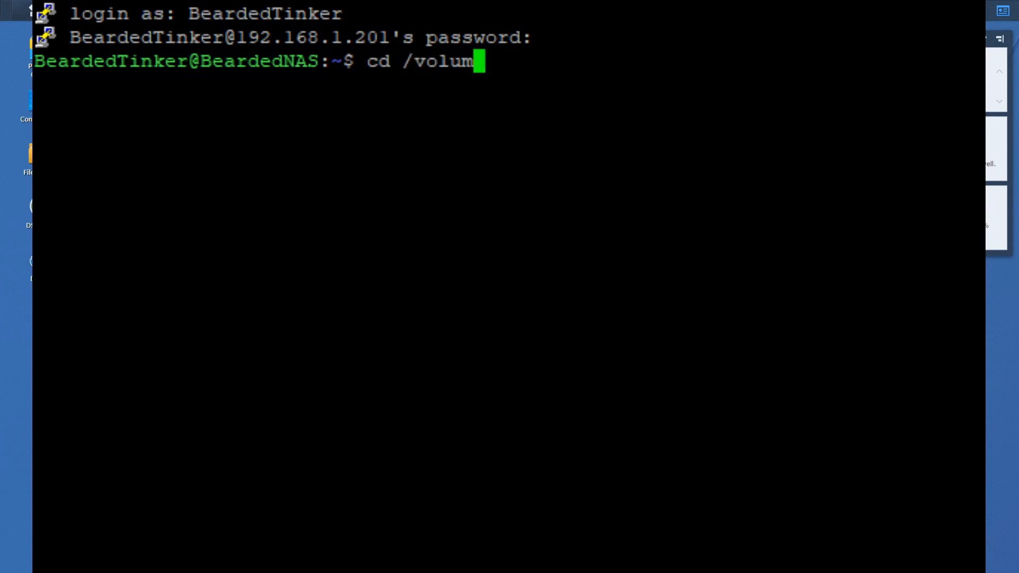
key(BackSpace)
key(BackSpace)
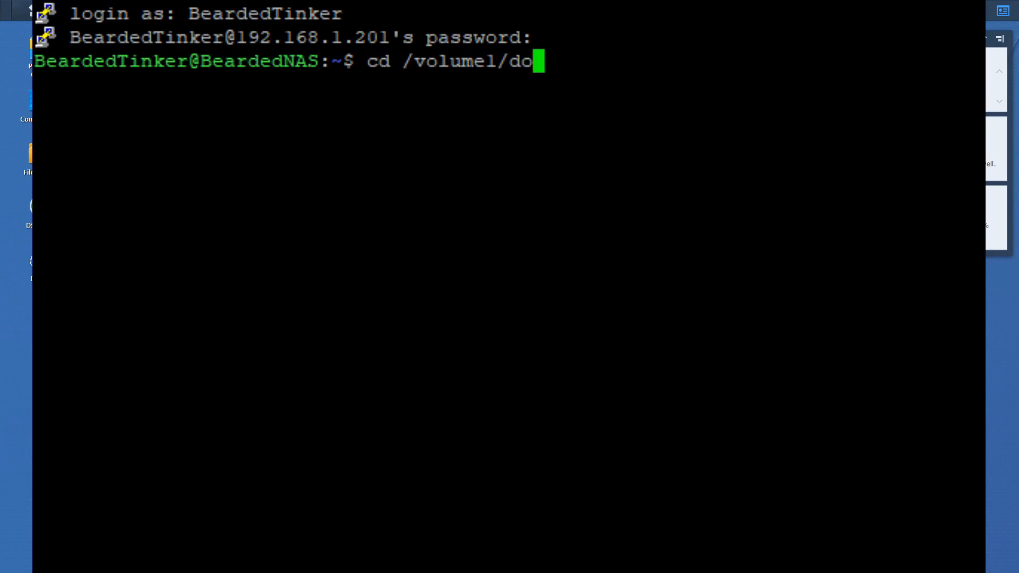
text(ce)
key(BackSpace)
key(BackSpace)
text(cker/)
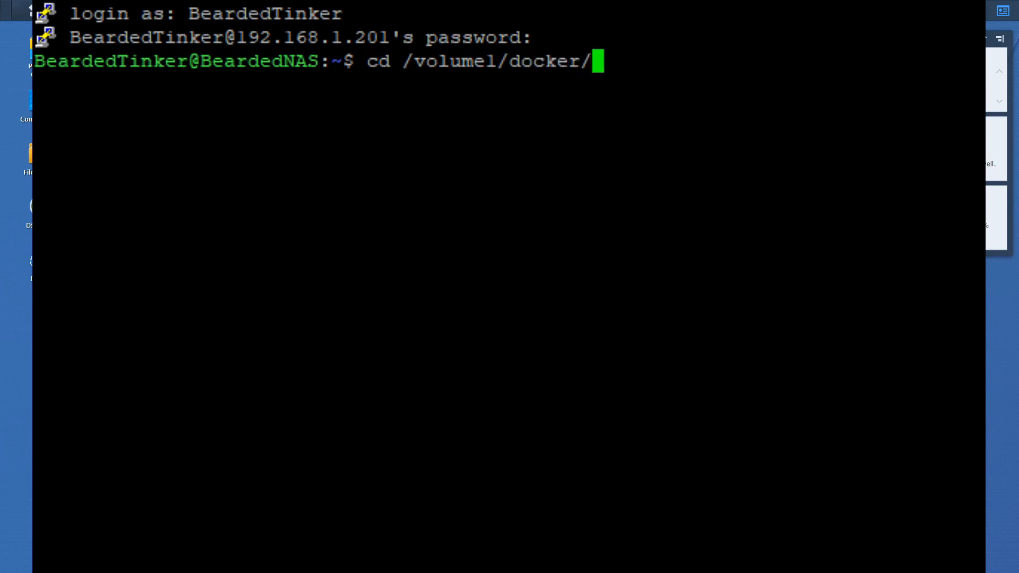
text(mqtt)
key(Return)
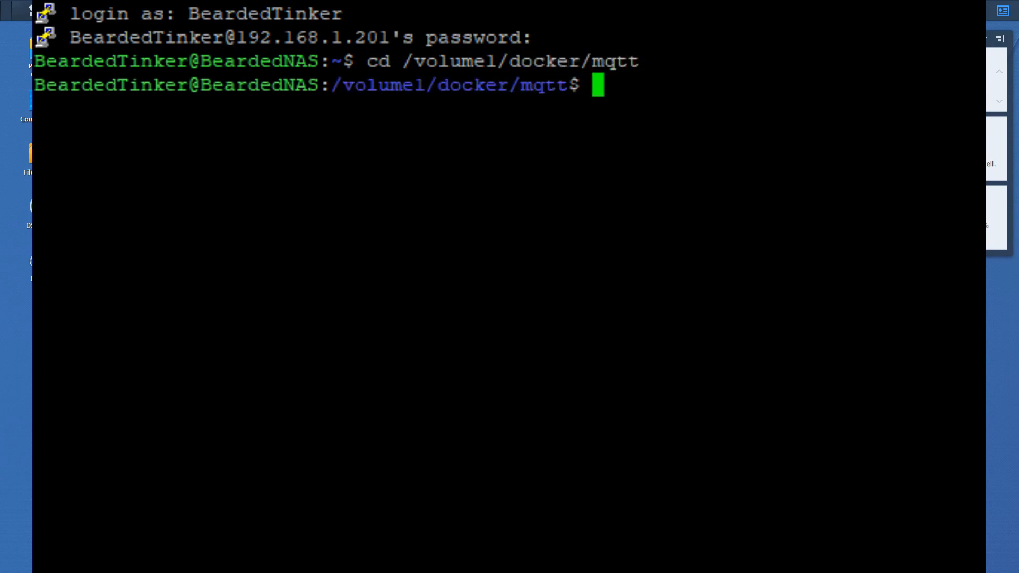
text(ls)
key(Return)
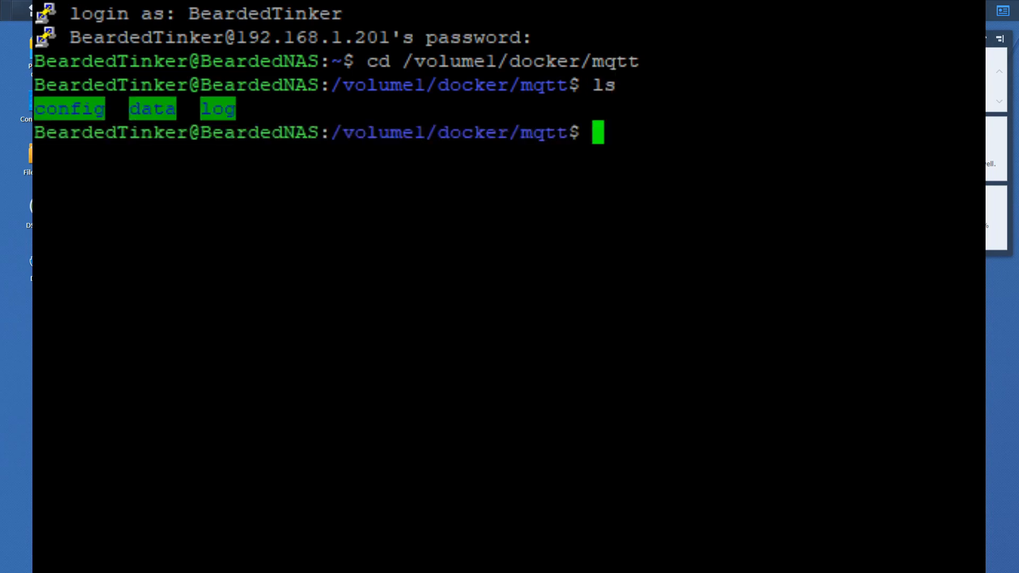
text(ls -la)
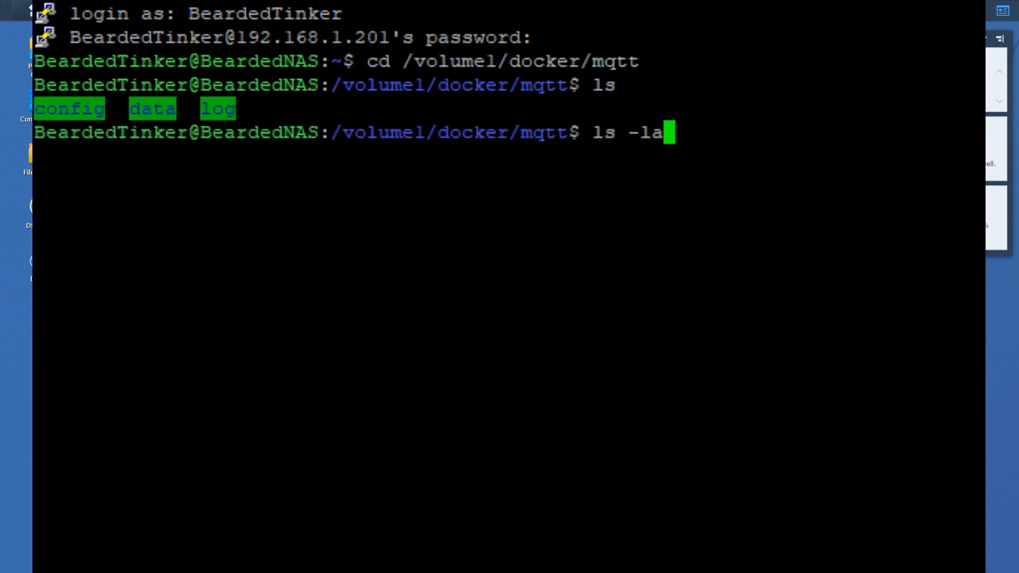
key(Return)
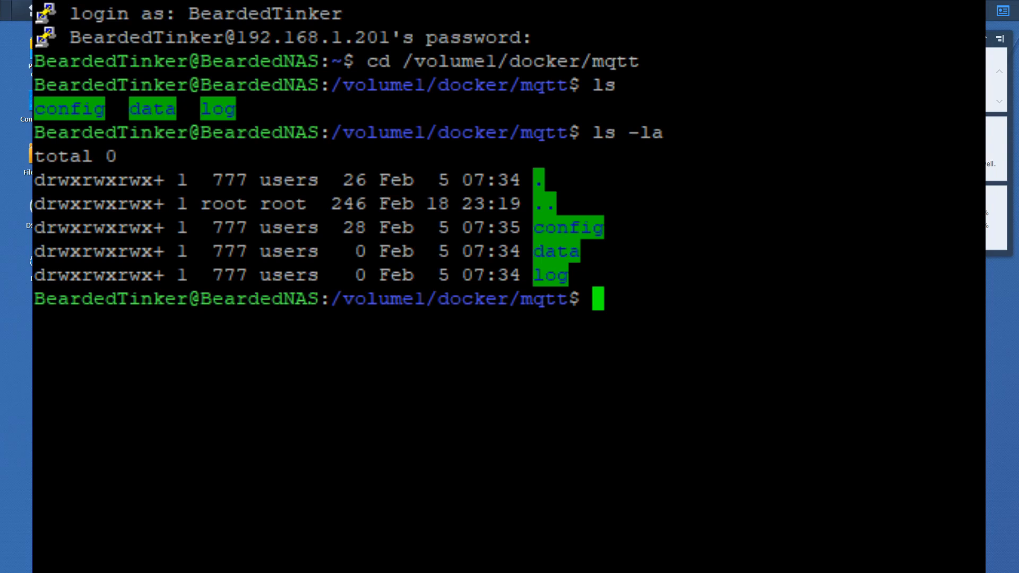
Move into /var/packages and clear the terminal screen
text(cd /var)
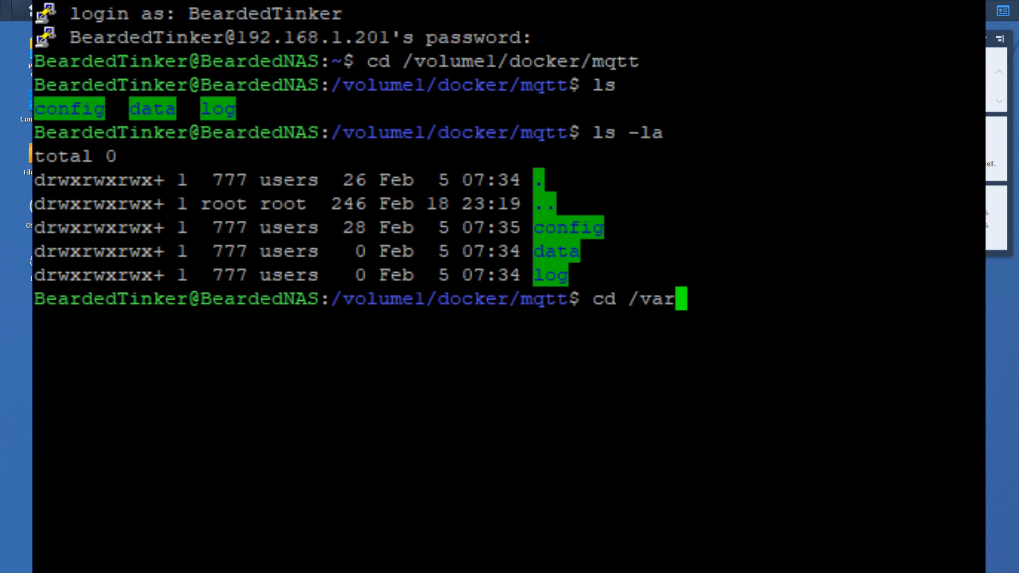
text(/packages)
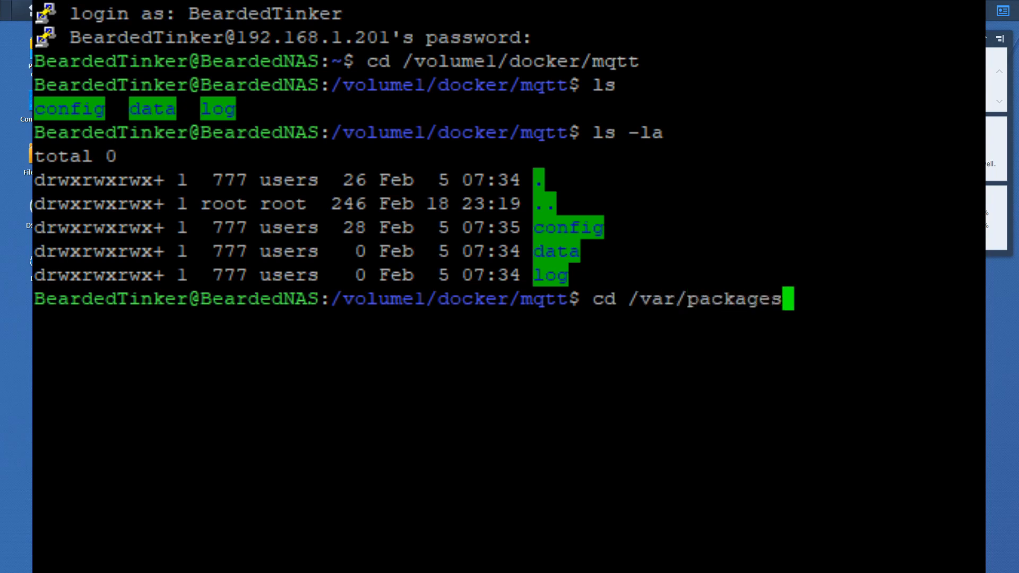
key(Return)
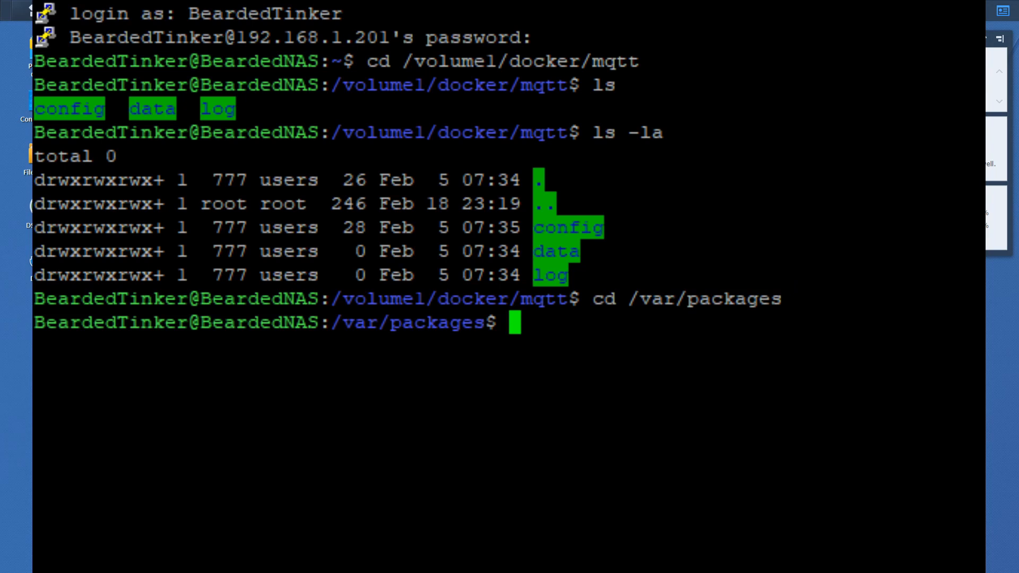
text(clear)
key(Return)
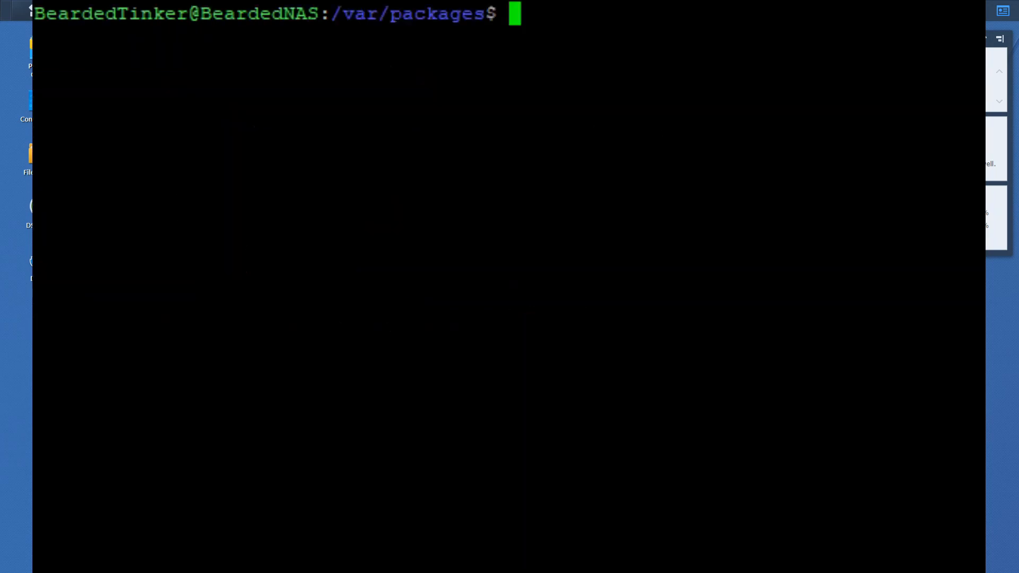
List /var/packages, enter the mosquitto package folder, and list it with ls -la
text(ls -la)
key(Return)
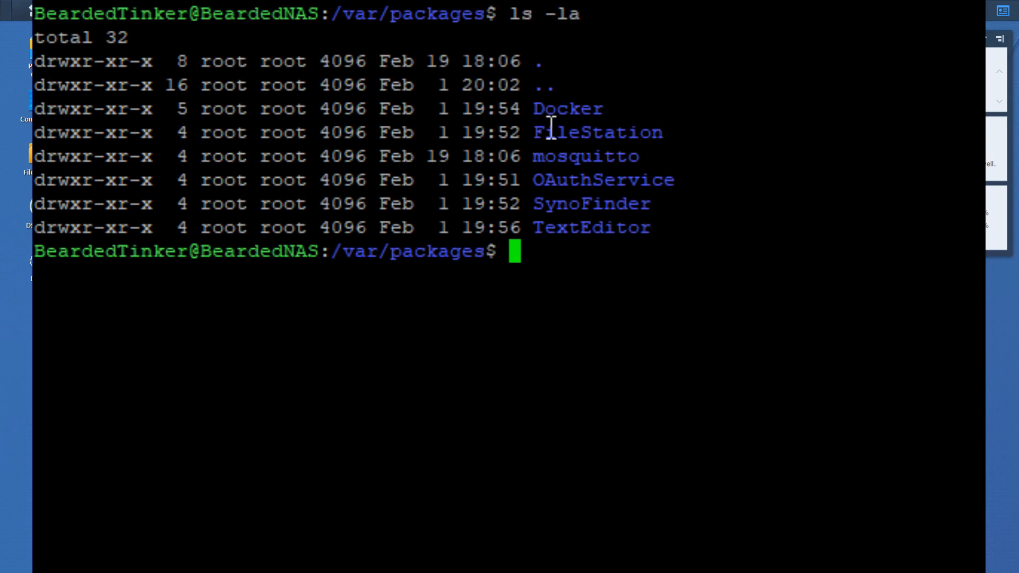
text(cd mosquitto)
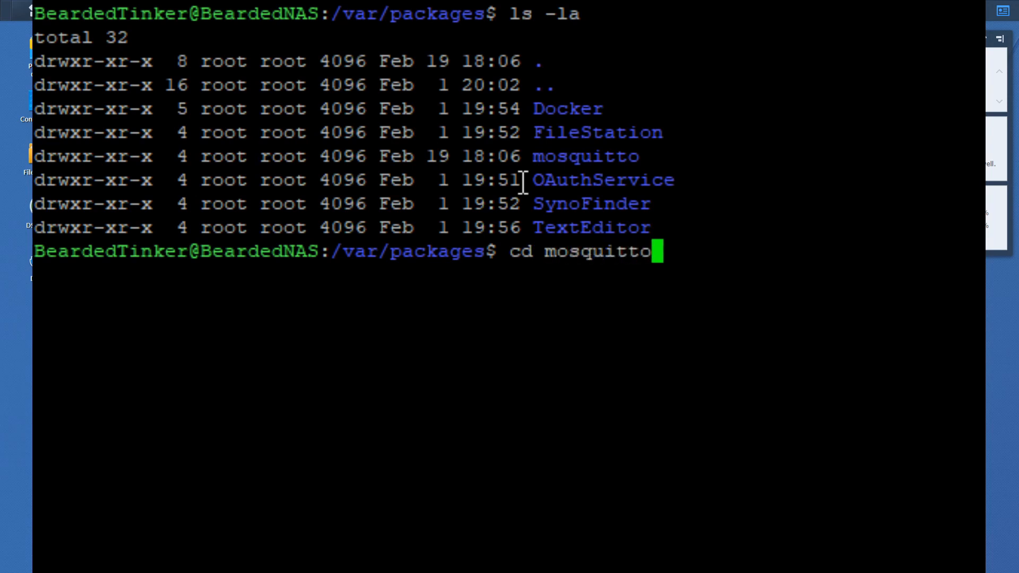
key(Return)
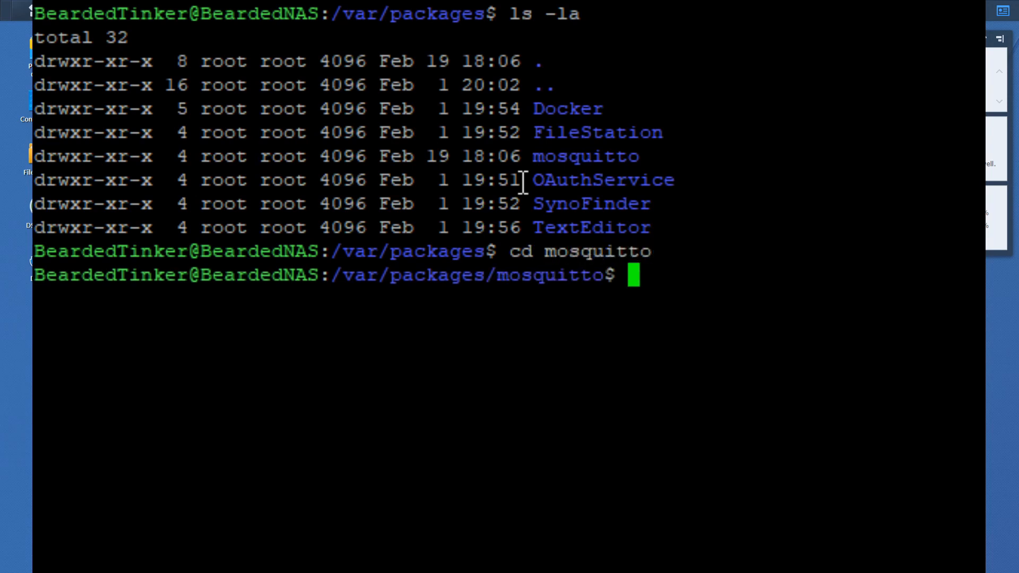
text(ls -la)
key(Return)
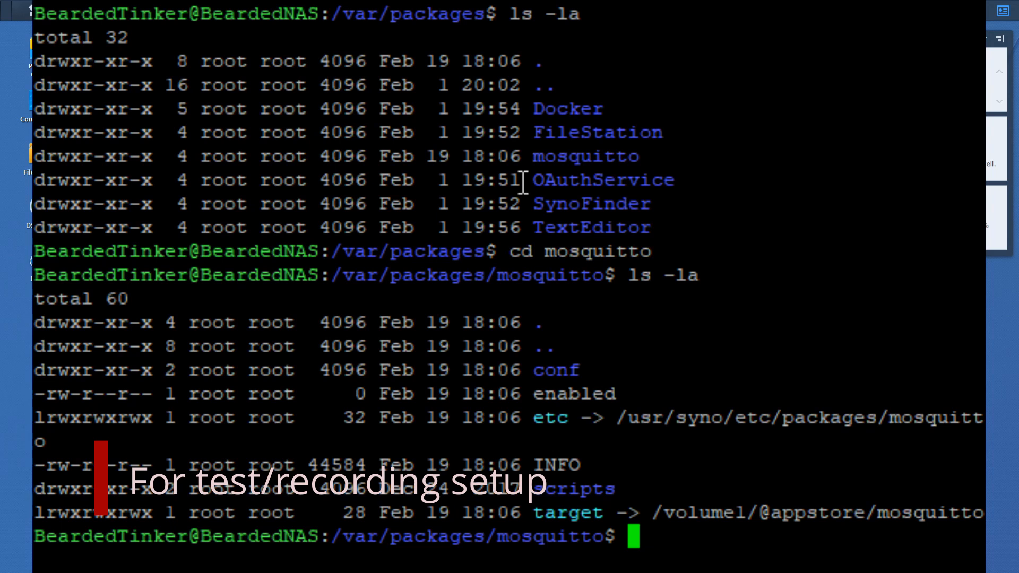
Enter the conf folder, list its files, and open mosquitto.sc in vi
text(cd cofn)
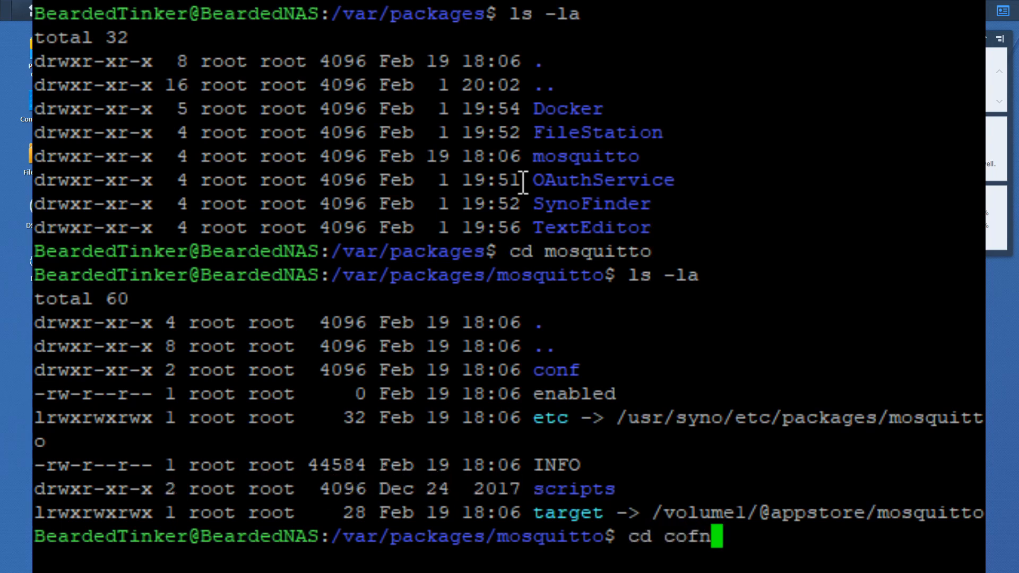
key(BackSpace)
key(BackSpace)
text(nf)
key(Return)
text(ls)
key(Return)
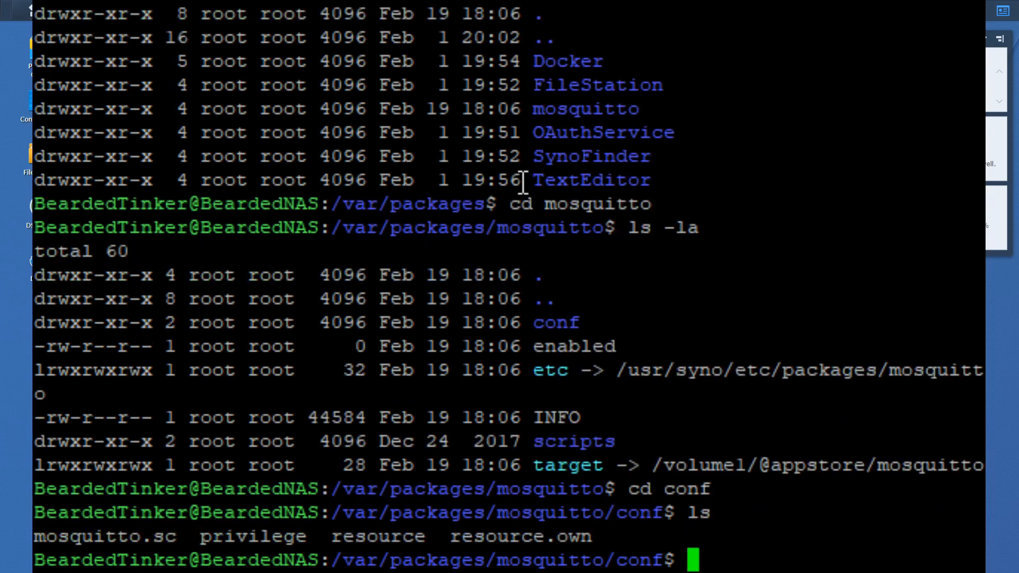
text(vi )
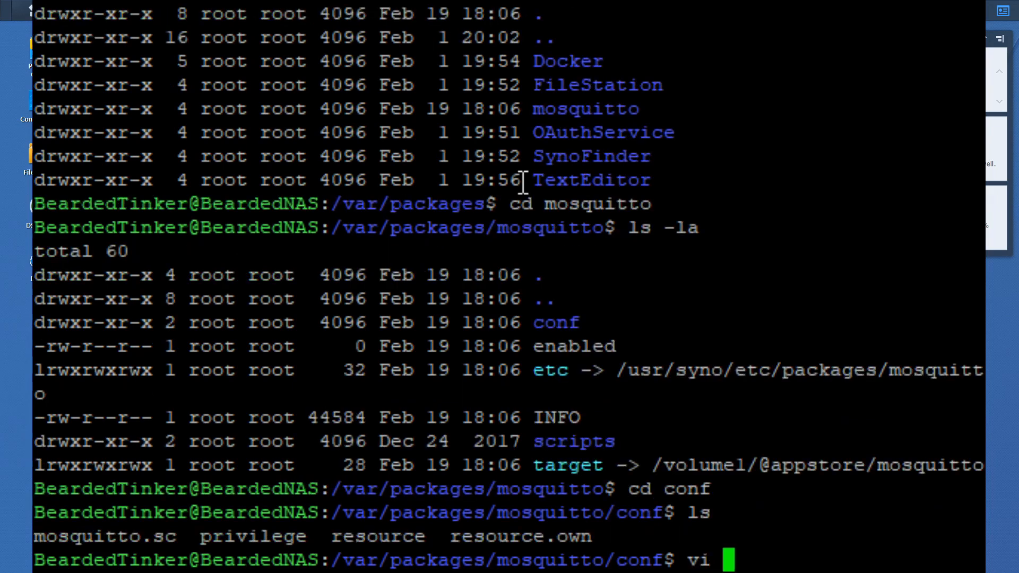
text(mosquitt)
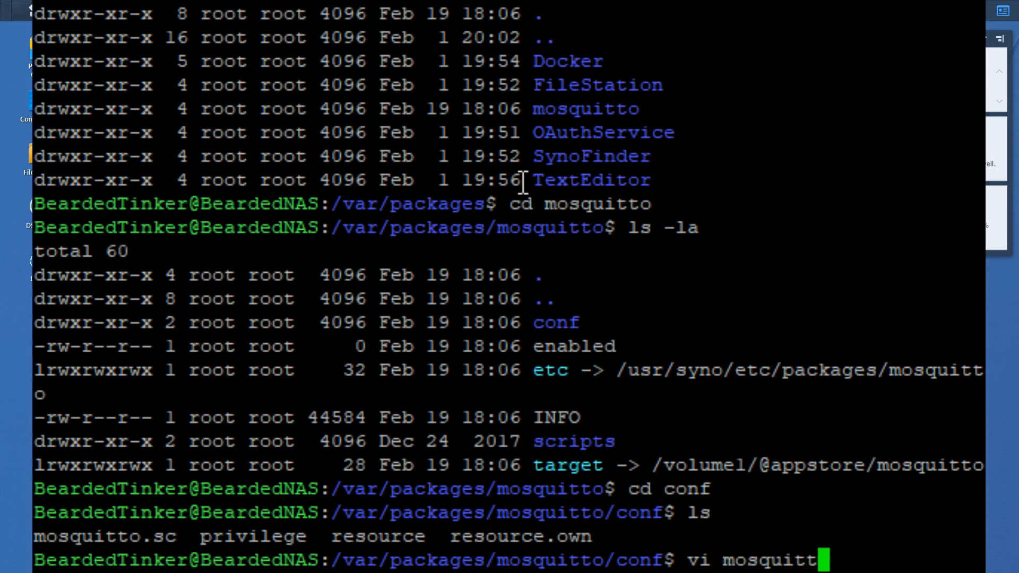
text(o.sc)
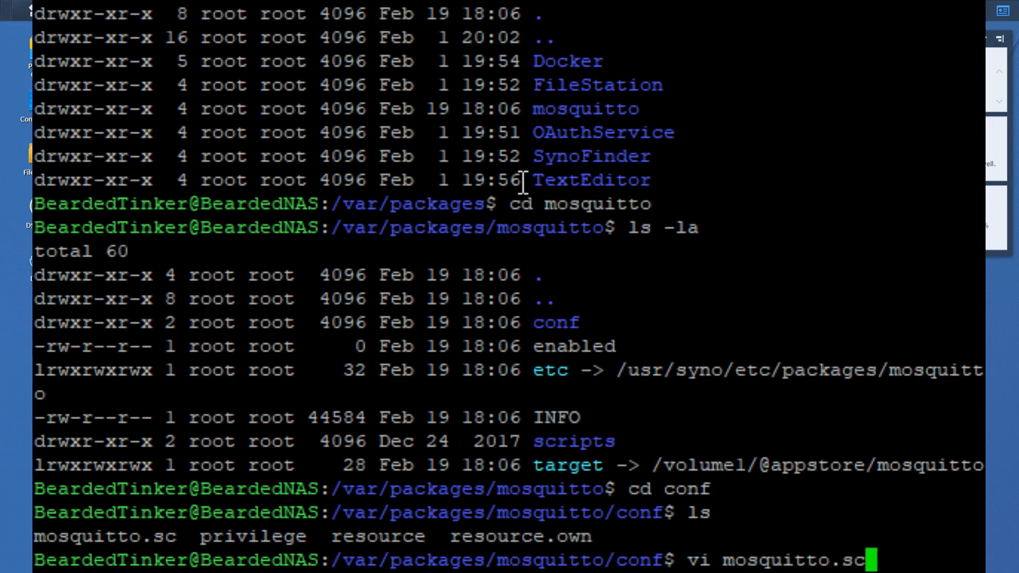
key(Return)
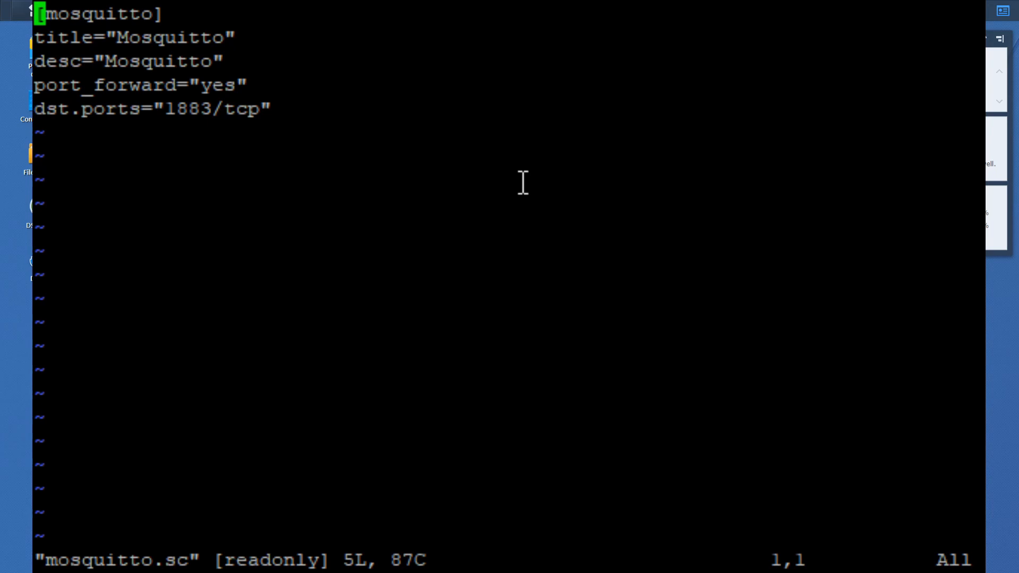
Quit mosquitto.sc with :q! without saving, dismissing the E138 viminfo warning
key(shift+colon)
text(q!)
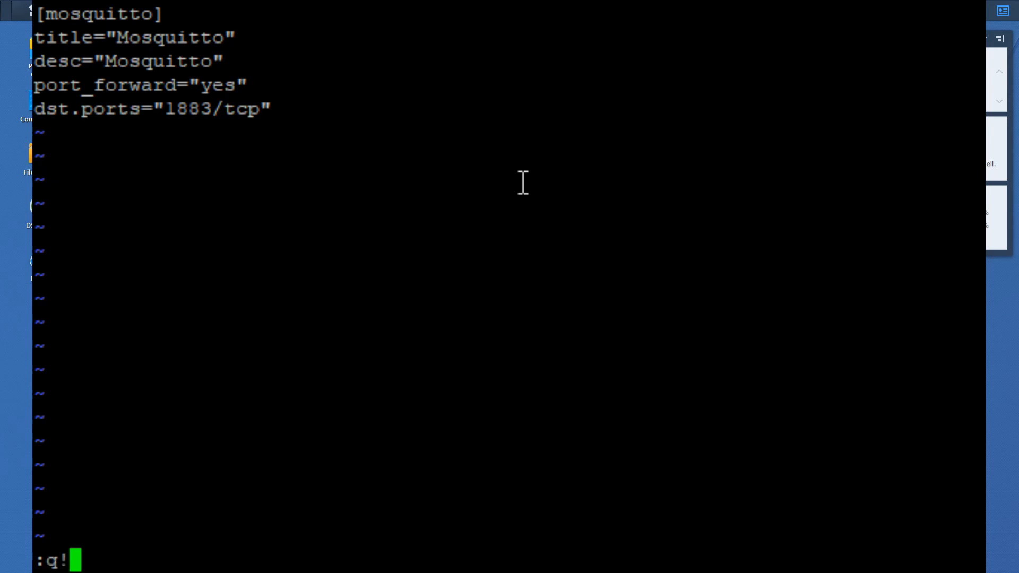
key(Return)
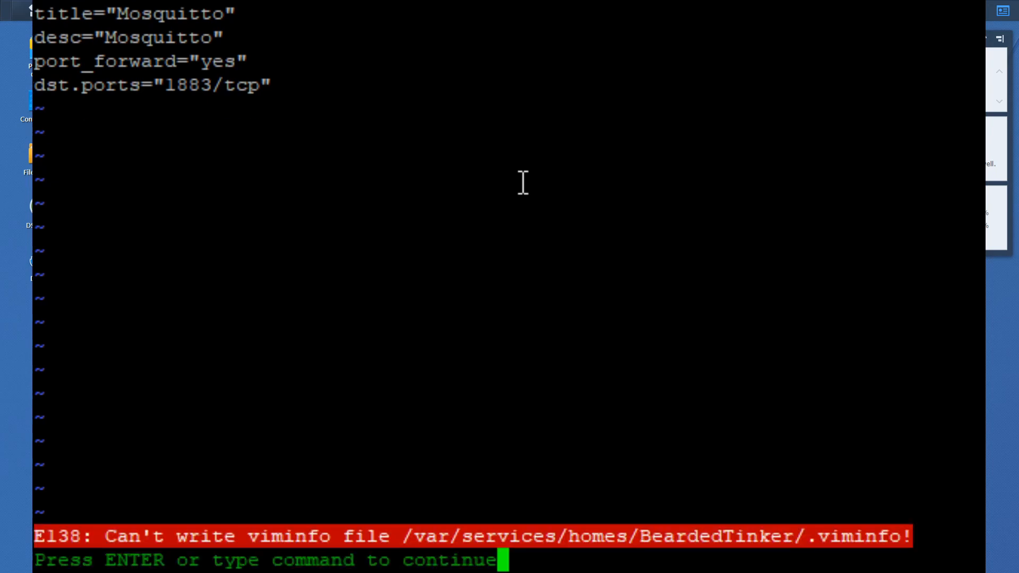
key(Return)
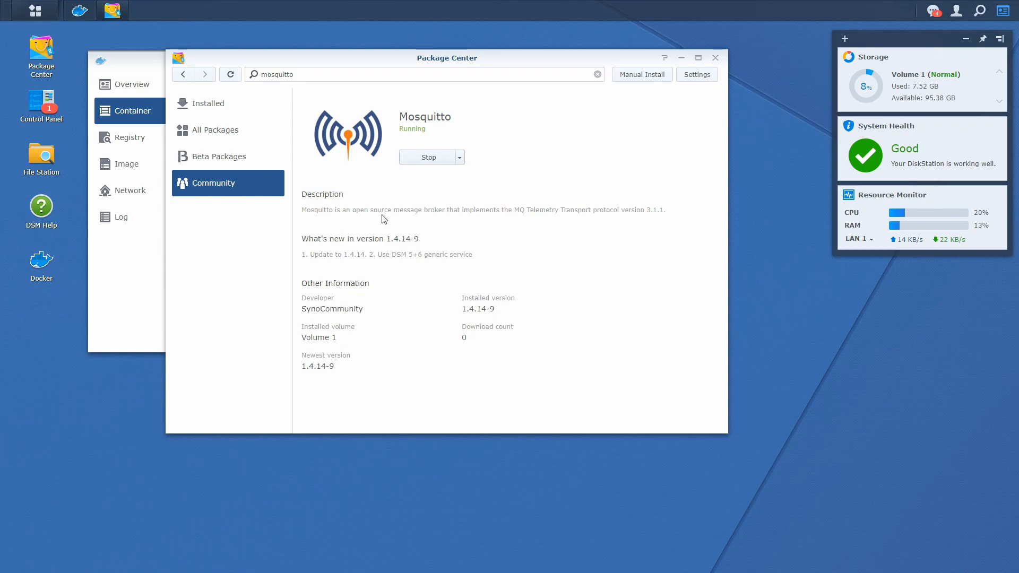
View Home Assistant 0.82.1-2 in the Community catalogue, then open Hass.io 20191224-1's details
click(209, 190)
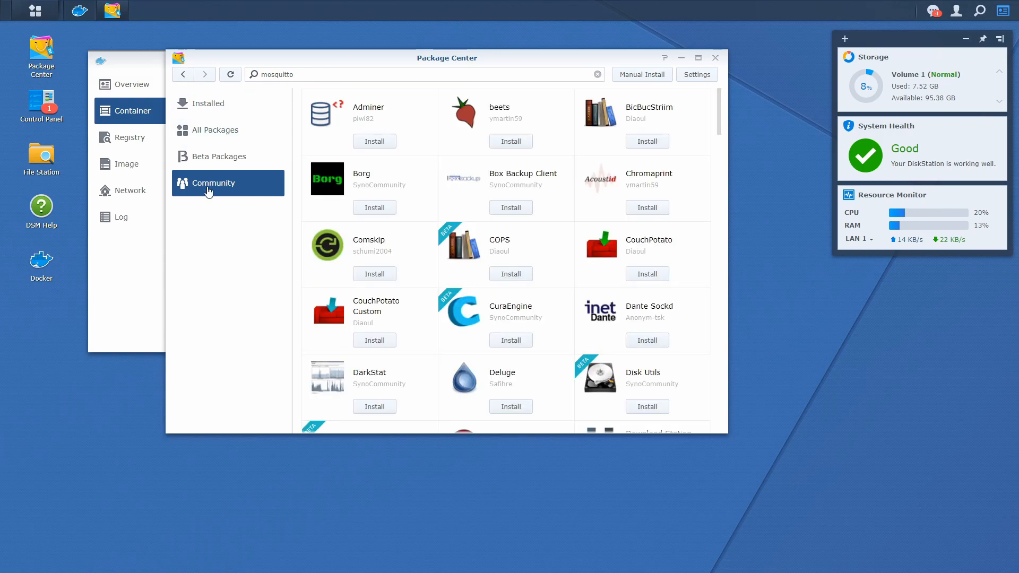
scroll(444, 189, down, 10)
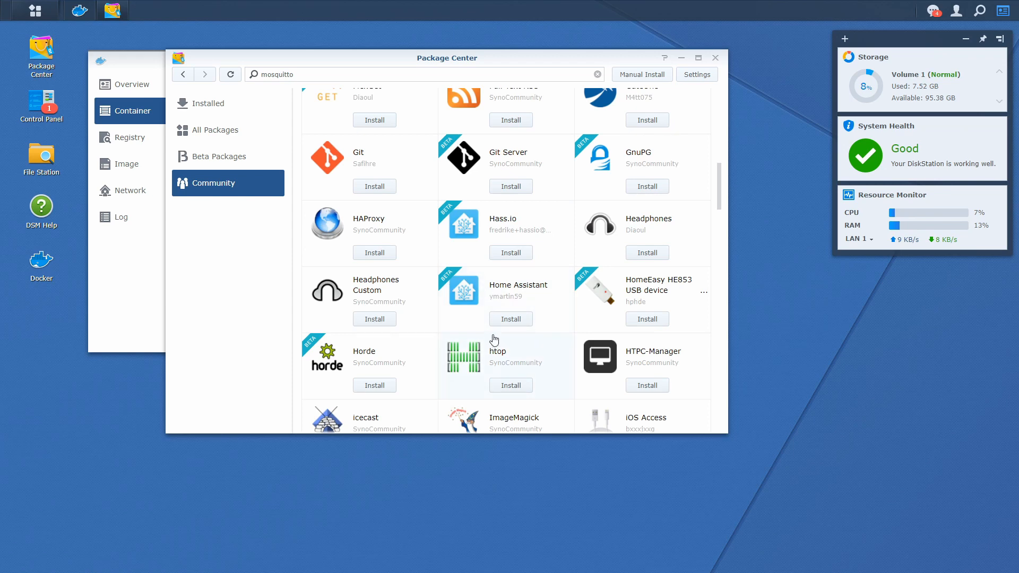
click(493, 289)
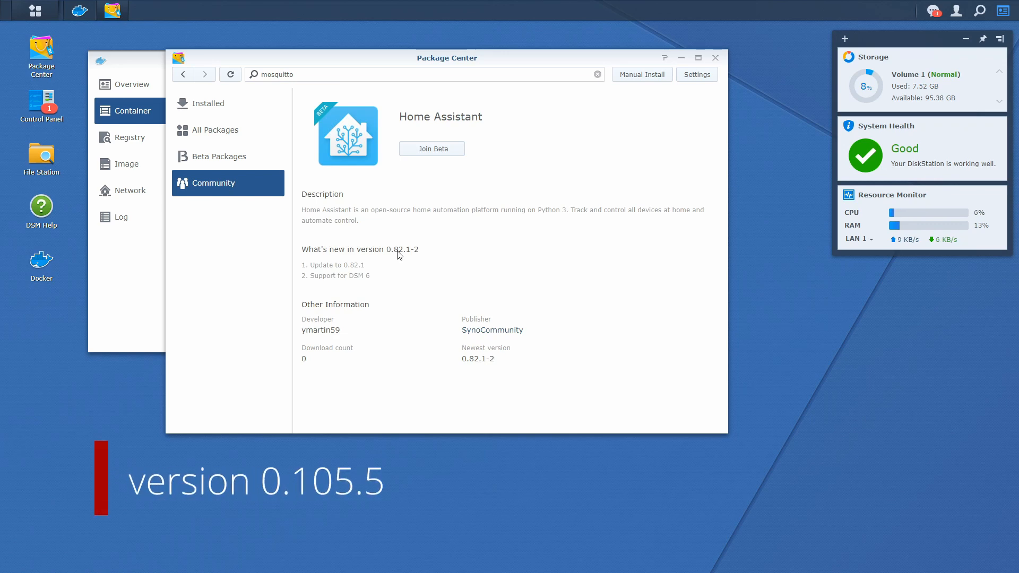
click(186, 77)
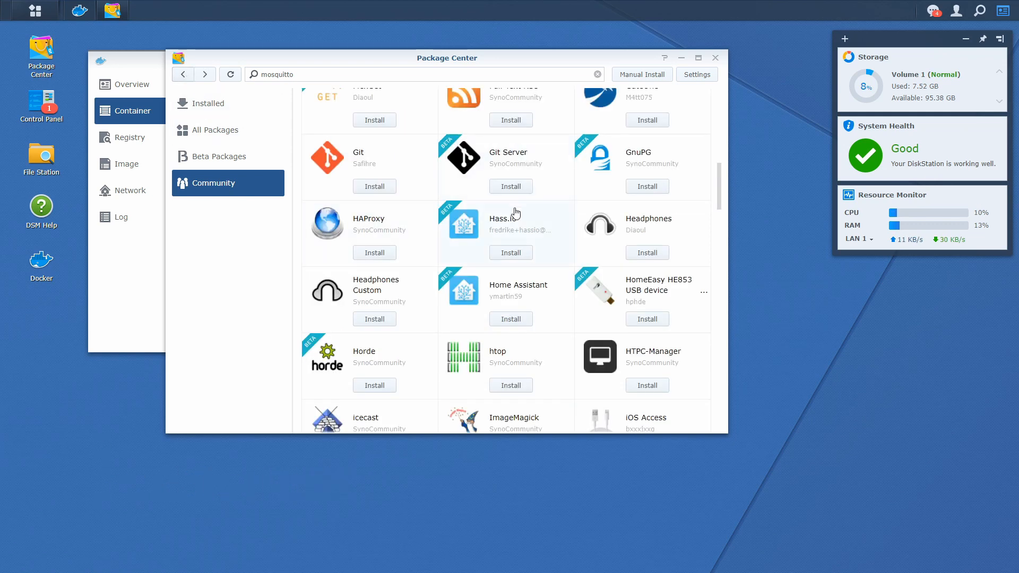
click(531, 227)
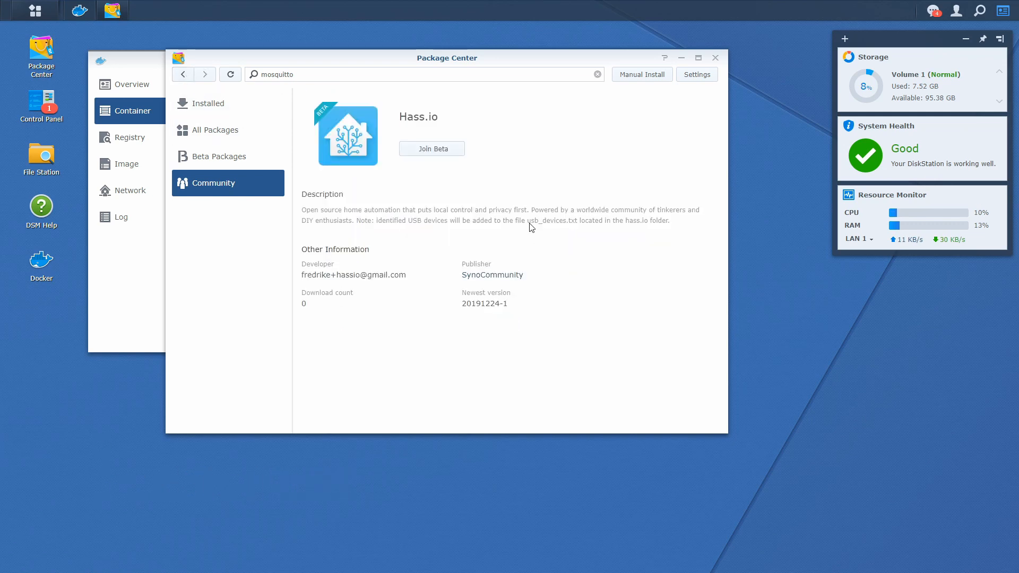